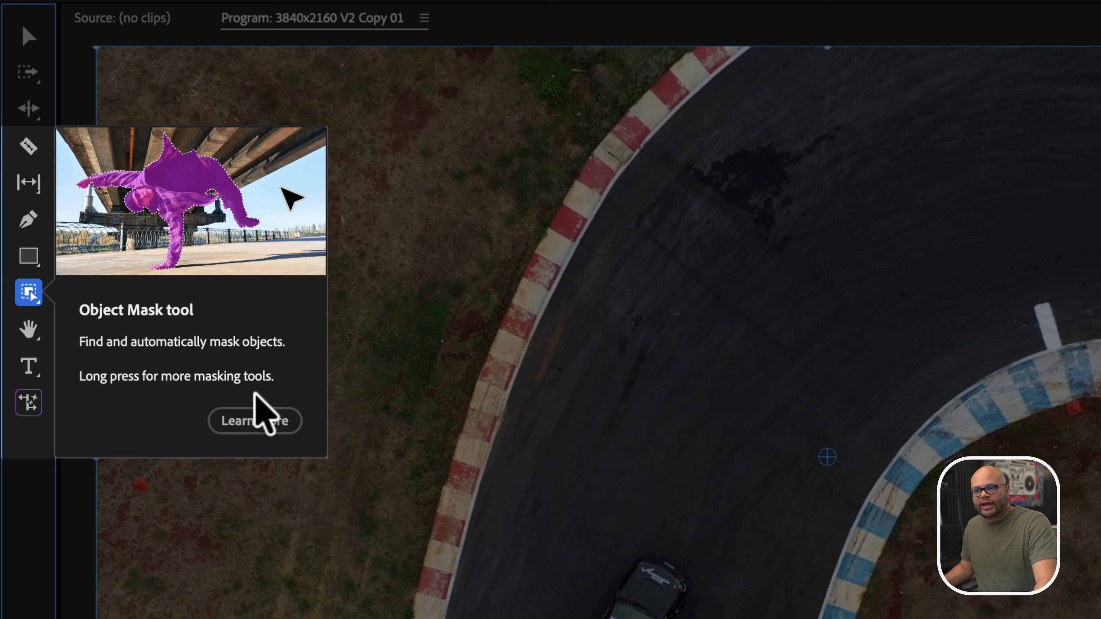
Switch from the Object Mask tool to the Ellipse Mask tool
left_click(35, 297)
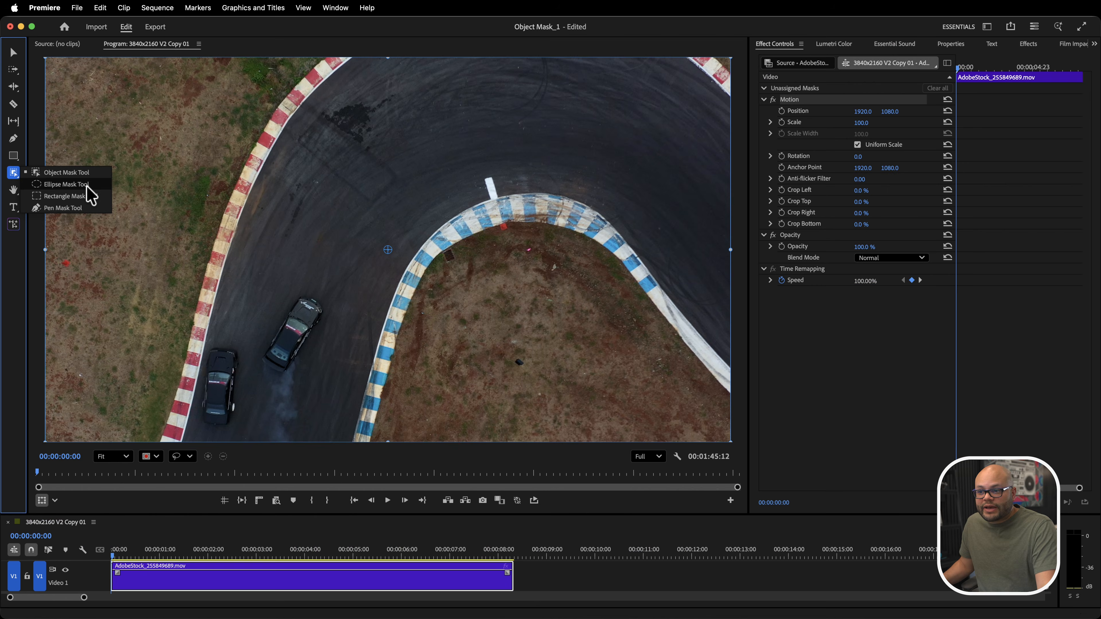
left_click(85, 185)
left_click_drag(295, 285, 349, 345)
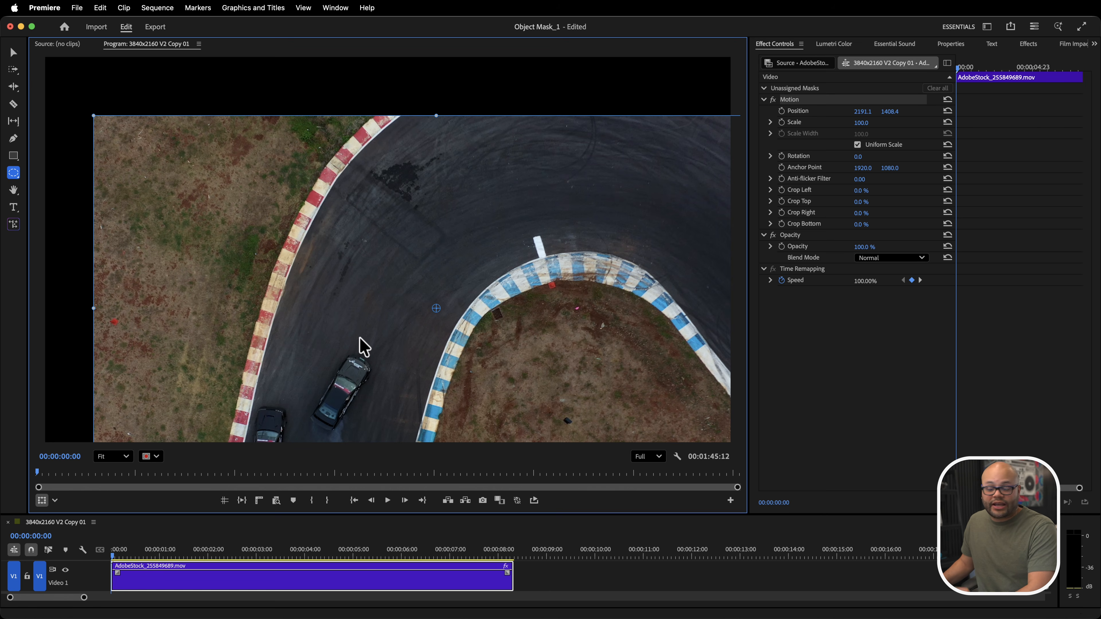
left_click_drag(417, 373, 273, 279)
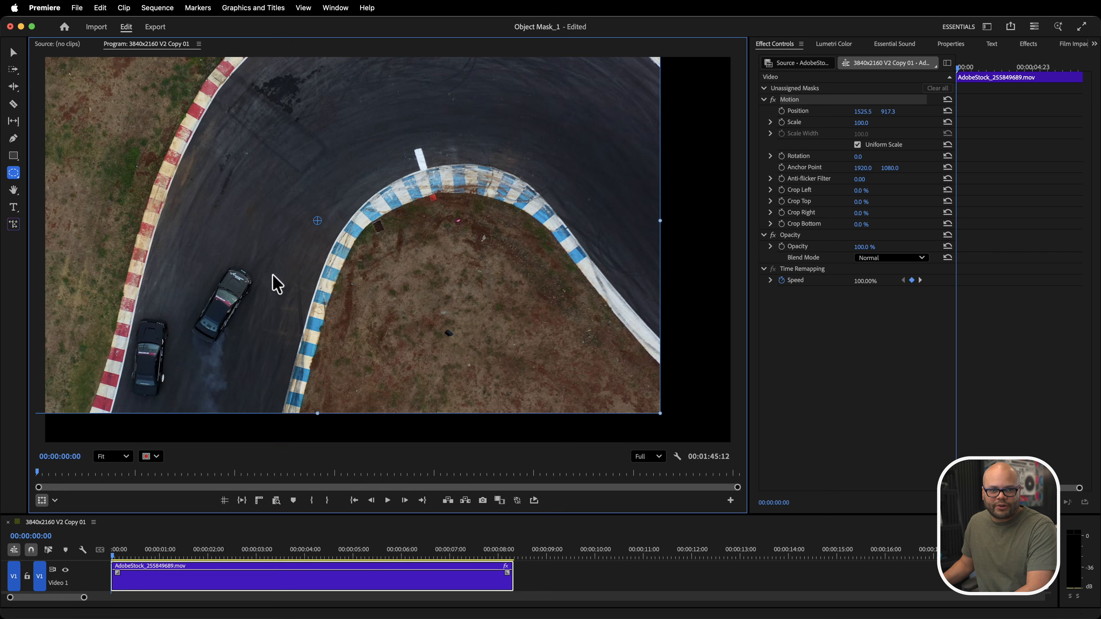
left_click_drag(310, 315, 351, 337)
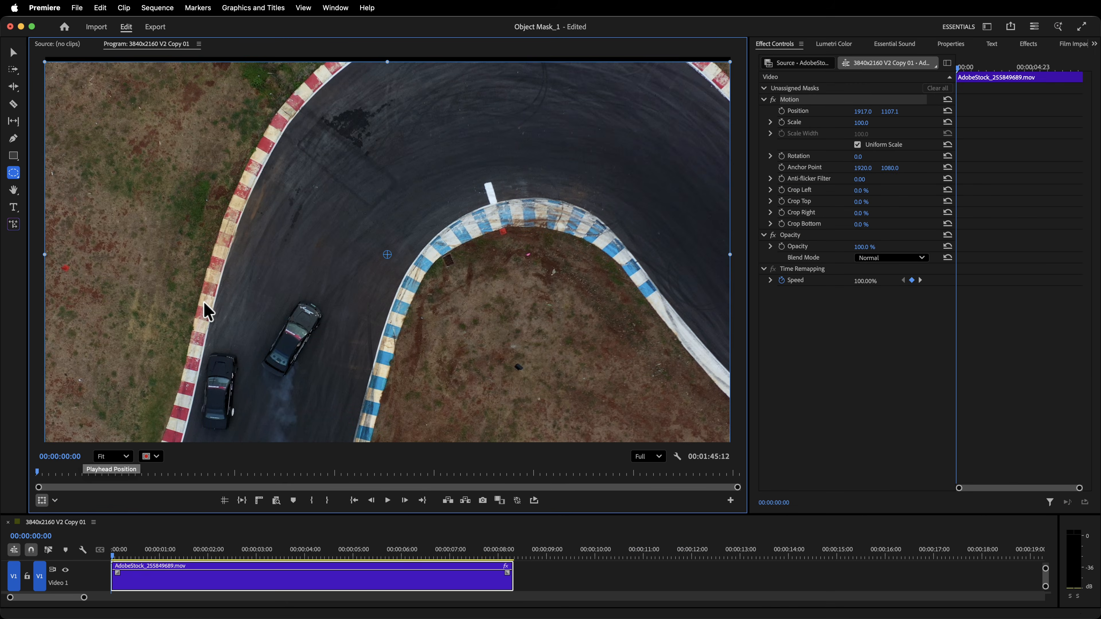
left_click_drag(207, 311, 164, 305)
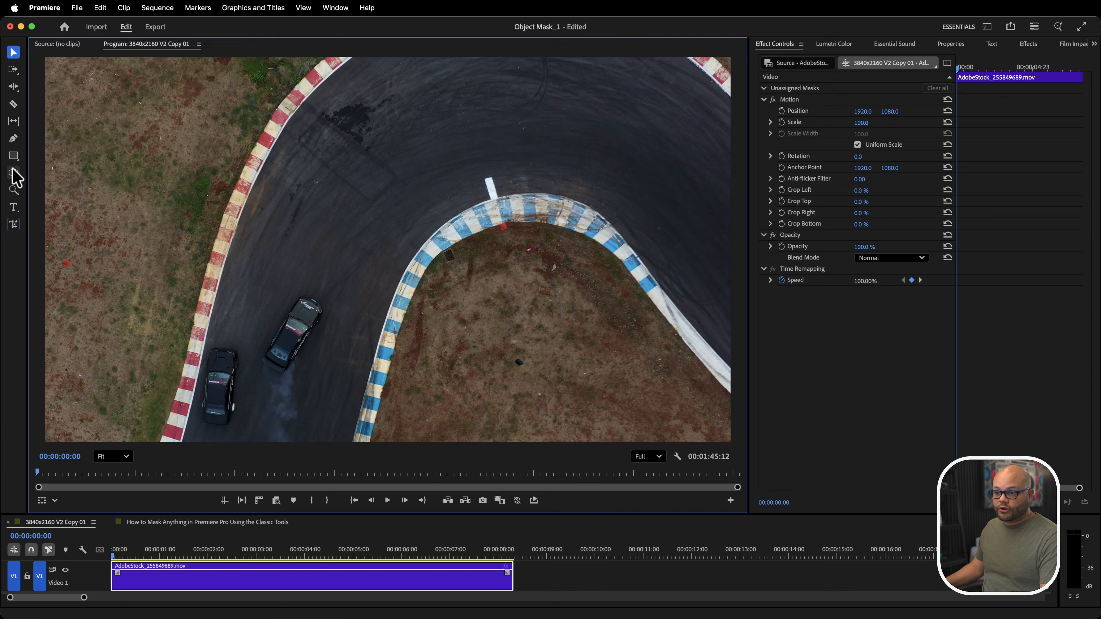
Draw an ellipse mask around the leading car, rotate it to the car's angle and center it on the car
left_click(13, 174)
left_click_drag(259, 267, 337, 400)
left_click_drag(344, 259, 364, 290)
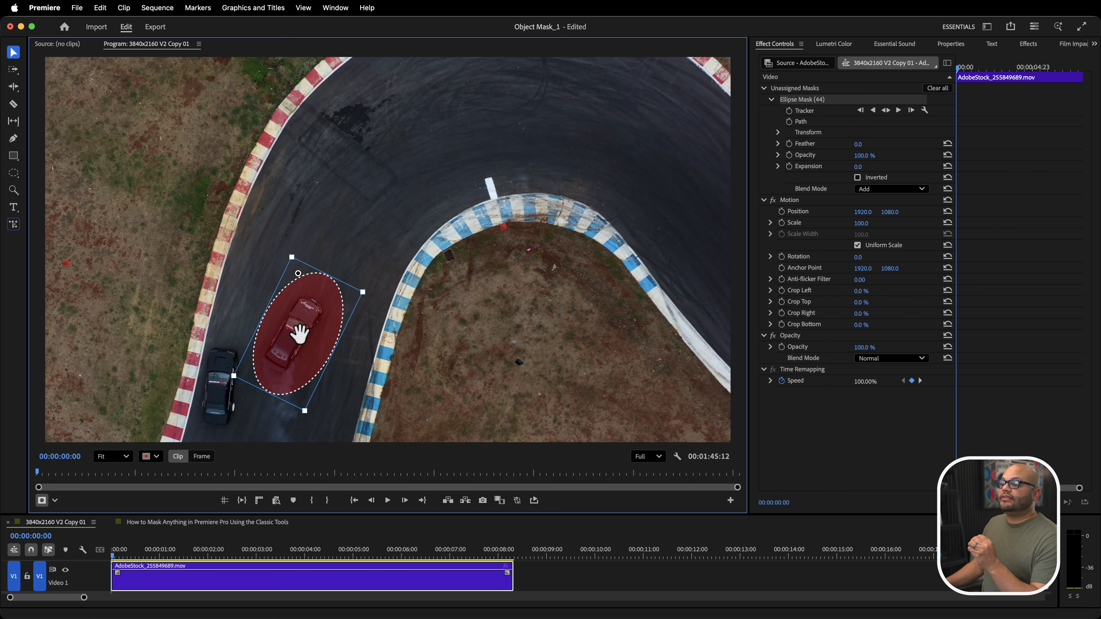
mouse_move(299, 338)
left_mouse_down()
mouse_move(293, 328)
mouse_move(295, 339)
left_mouse_up()
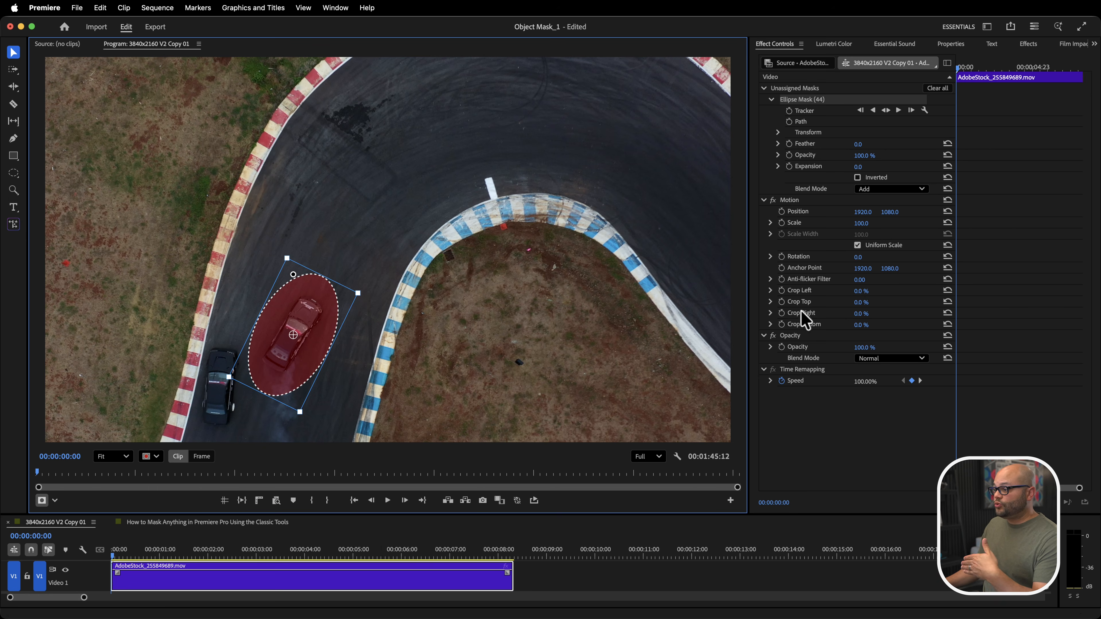
Try assigning the ellipse mask to the clip's Opacity effect as an opacity mask, and undo it
right_click(811, 104)
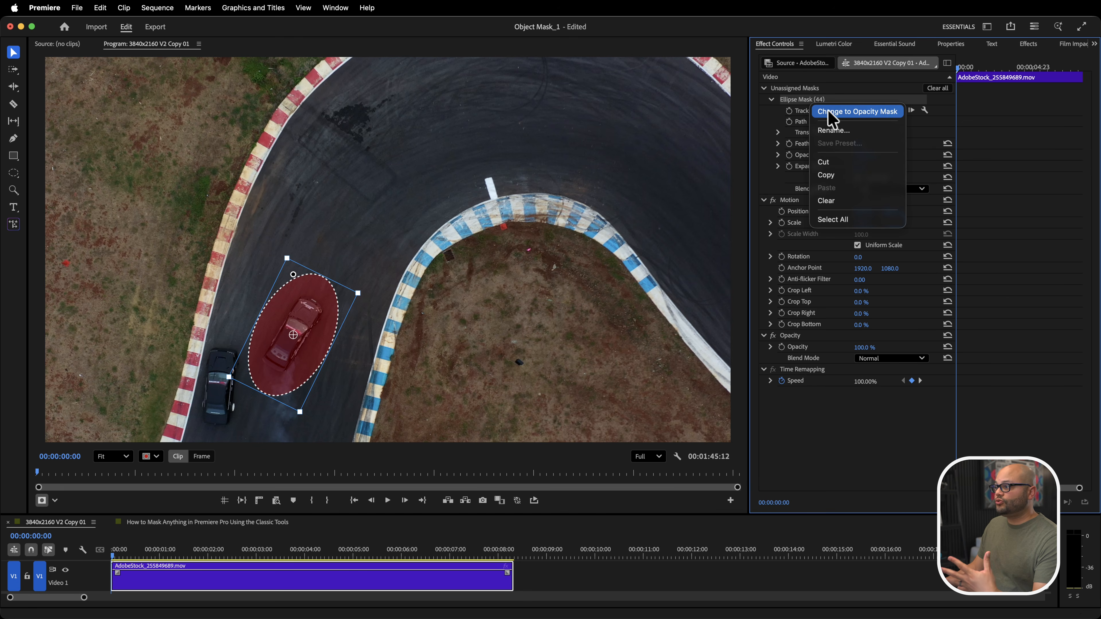
left_click(837, 112)
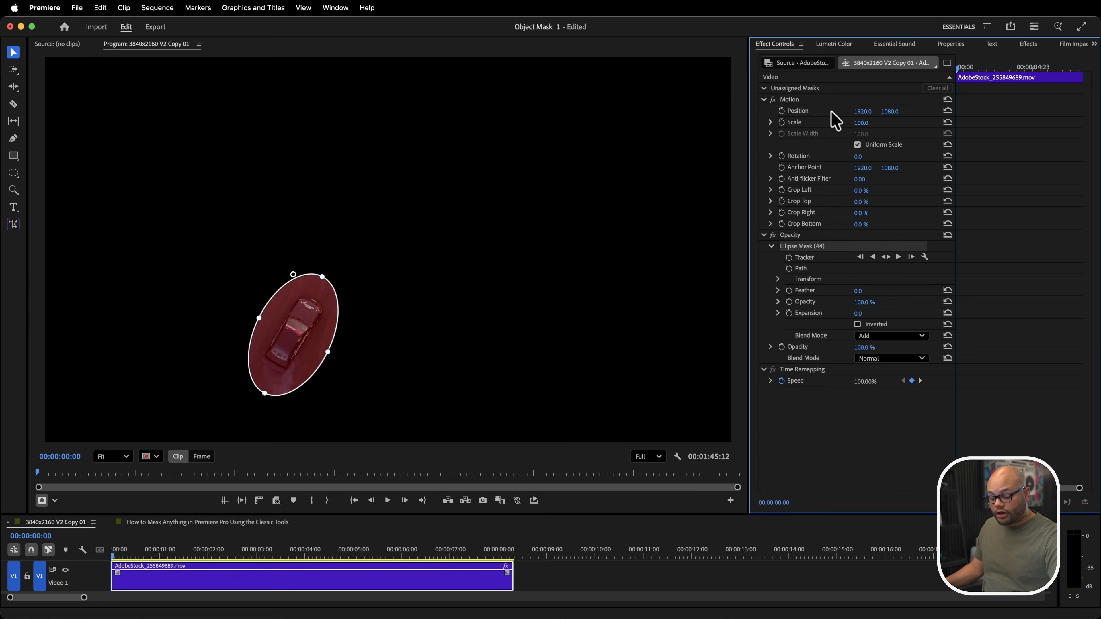
key("super+z")
left_click(790, 336)
left_click_drag(791, 337, 790, 335)
key("super+z")
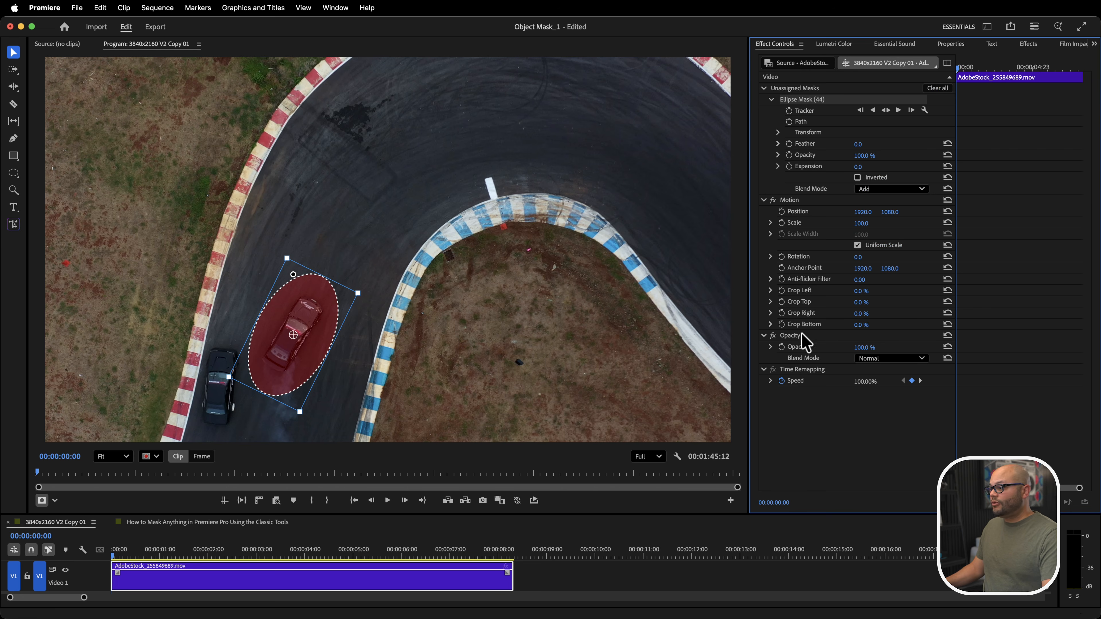
left_click(795, 336)
key("super+v")
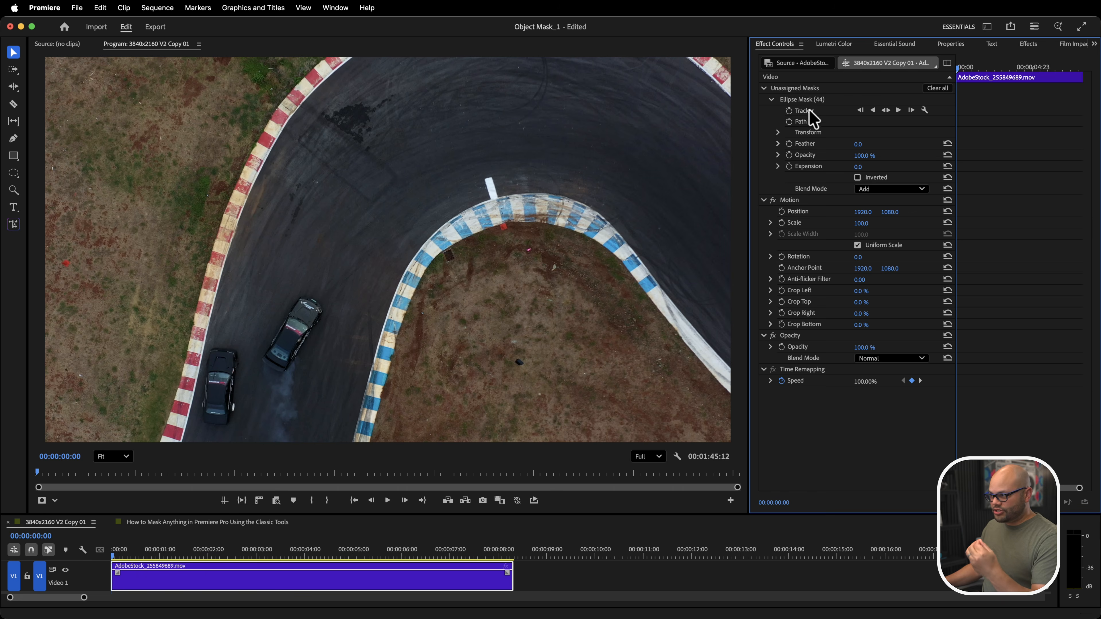
Enable Frame mode for the ellipse mask and, at 00:00:01:07, move it over the leading car and rotate it to about 101°
left_click(802, 99)
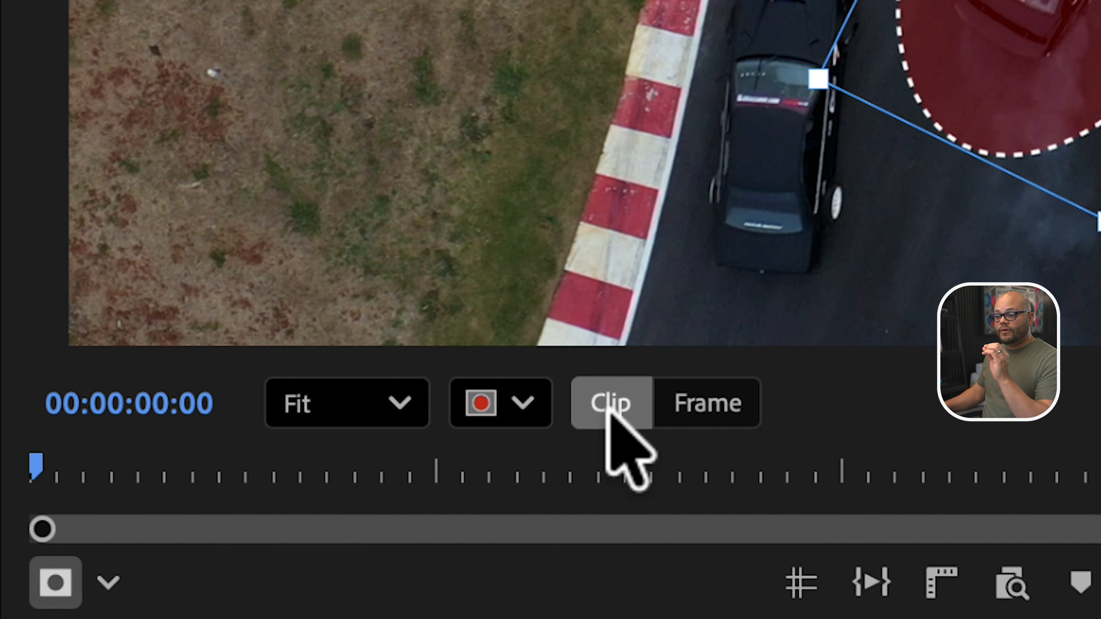
left_click(729, 411)
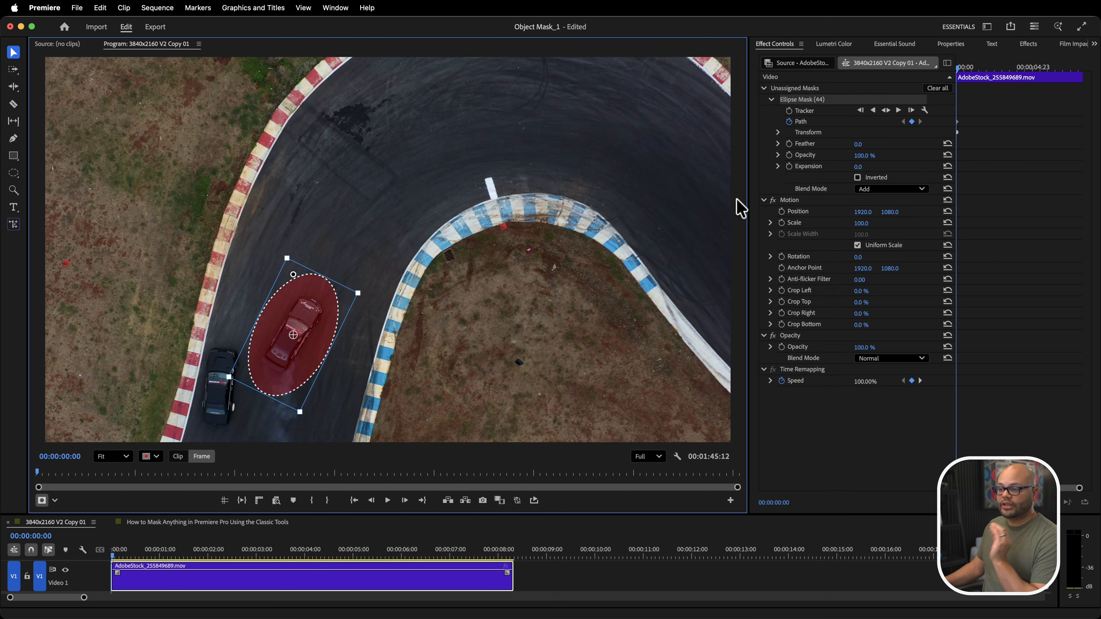
left_click_drag(958, 69, 978, 68)
left_click_drag(294, 333, 433, 161)
left_click_drag(506, 115, 502, 219)
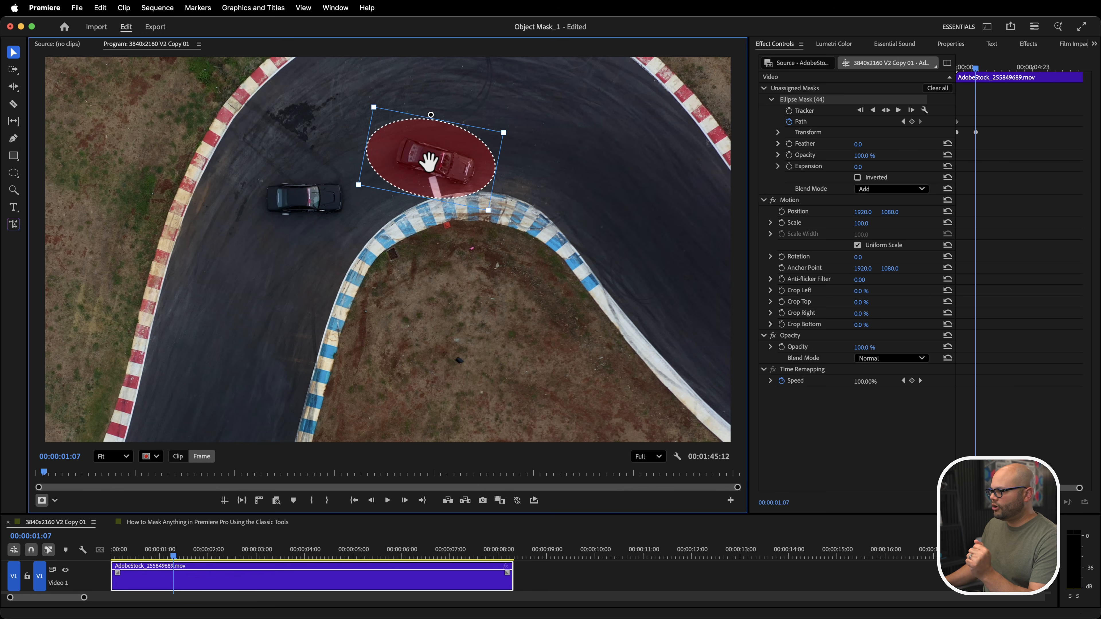
Expand the mask's Transform properties and, at 00:00:02:17, reposition the mask on the leading car and rotate it to about 153°
left_click(779, 132)
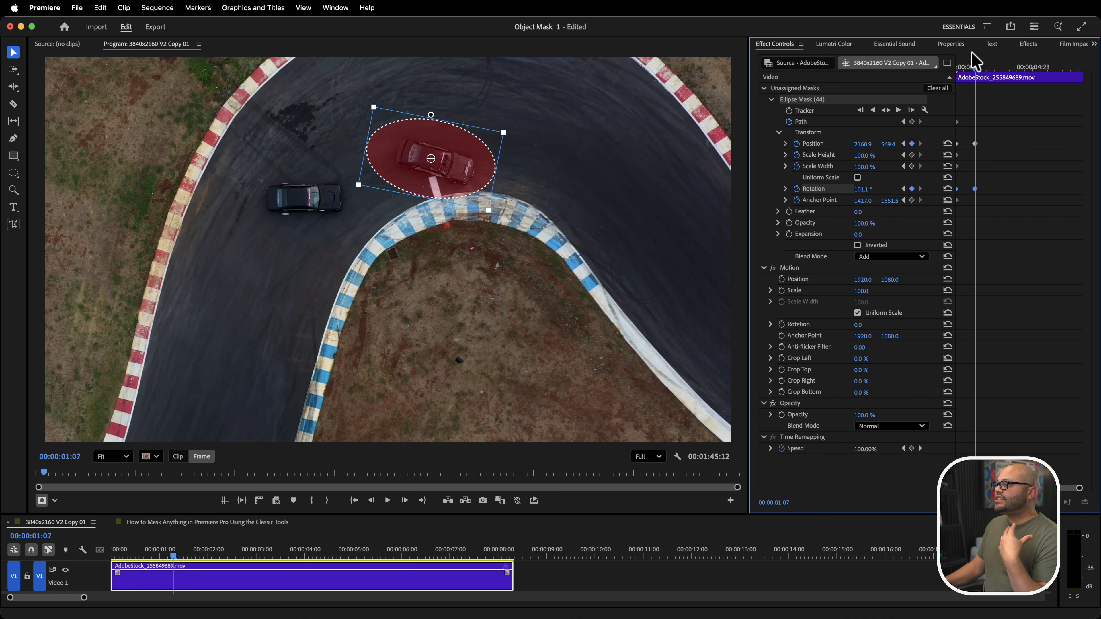
left_click_drag(966, 69, 997, 69)
left_click_drag(440, 154, 512, 200)
left_click_drag(583, 174, 573, 249)
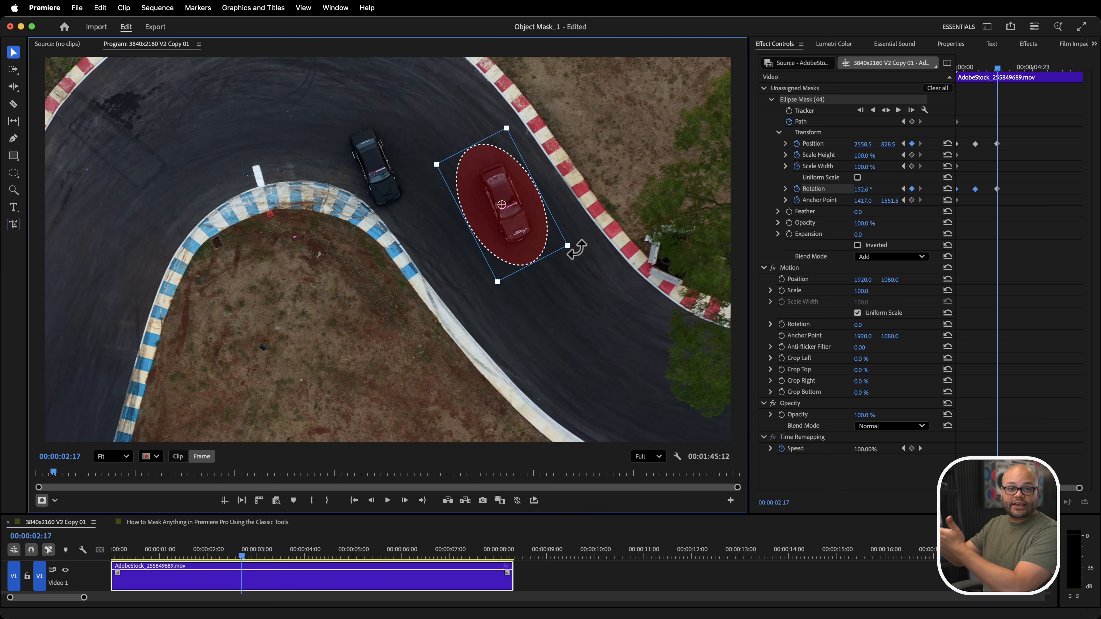
left_click_drag(504, 210, 508, 209)
left_click_drag(997, 70, 941, 86)
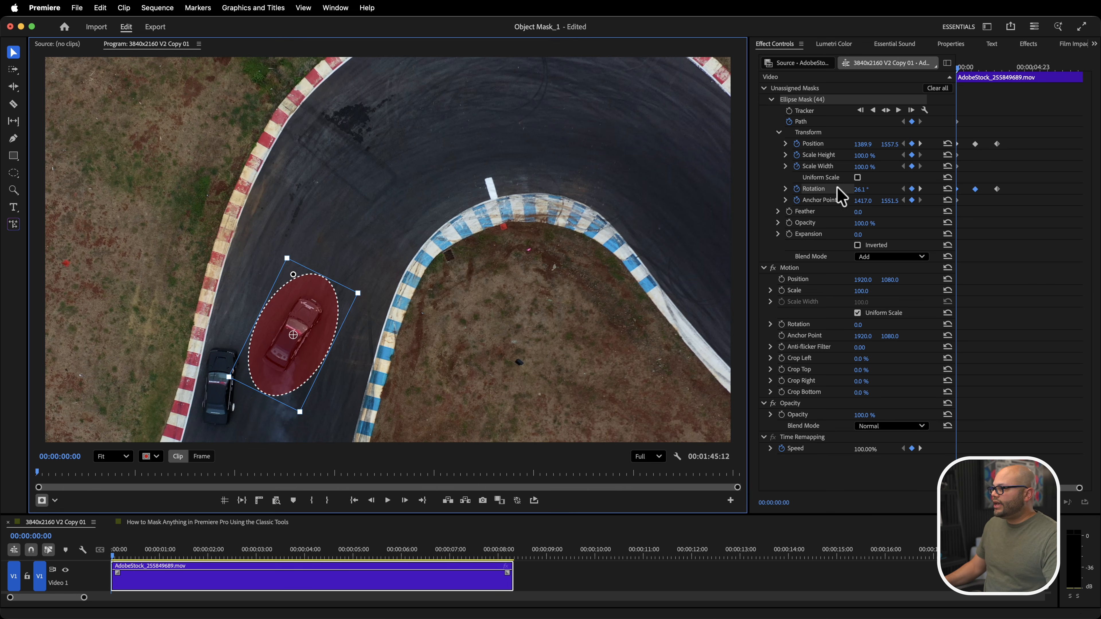
Try moving and rotating the animated mask in Clip mode at 00:00:03:14 and at the clip start, and undo the changes
left_click_drag(961, 73, 1013, 83)
left_click_drag(492, 204, 481, 308)
left_click_drag(572, 357, 589, 287)
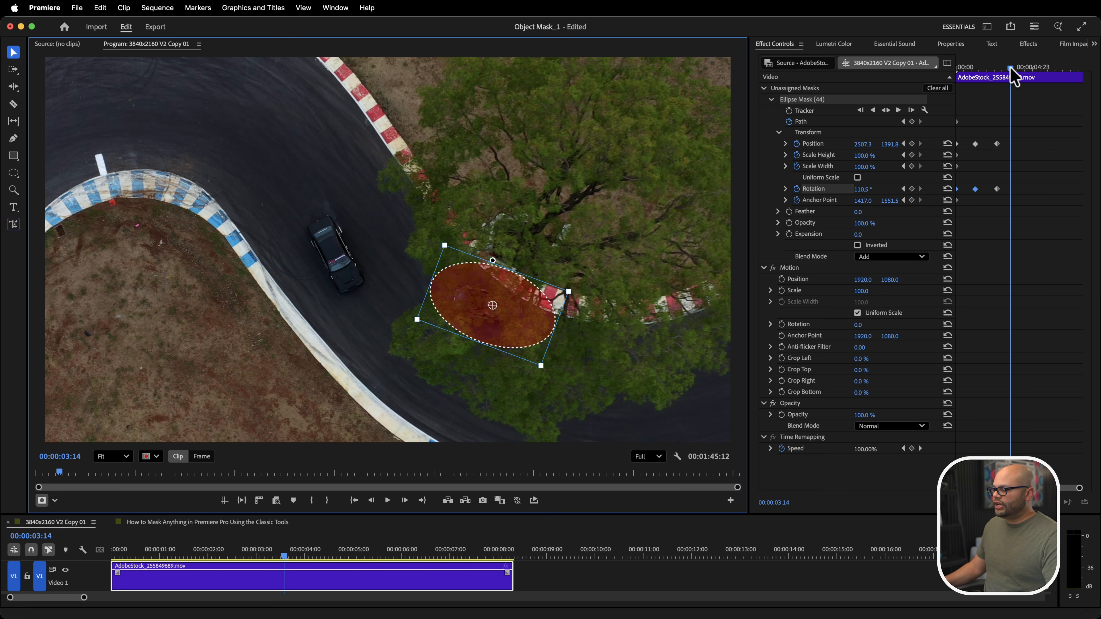
left_click_drag(1012, 73, 954, 116)
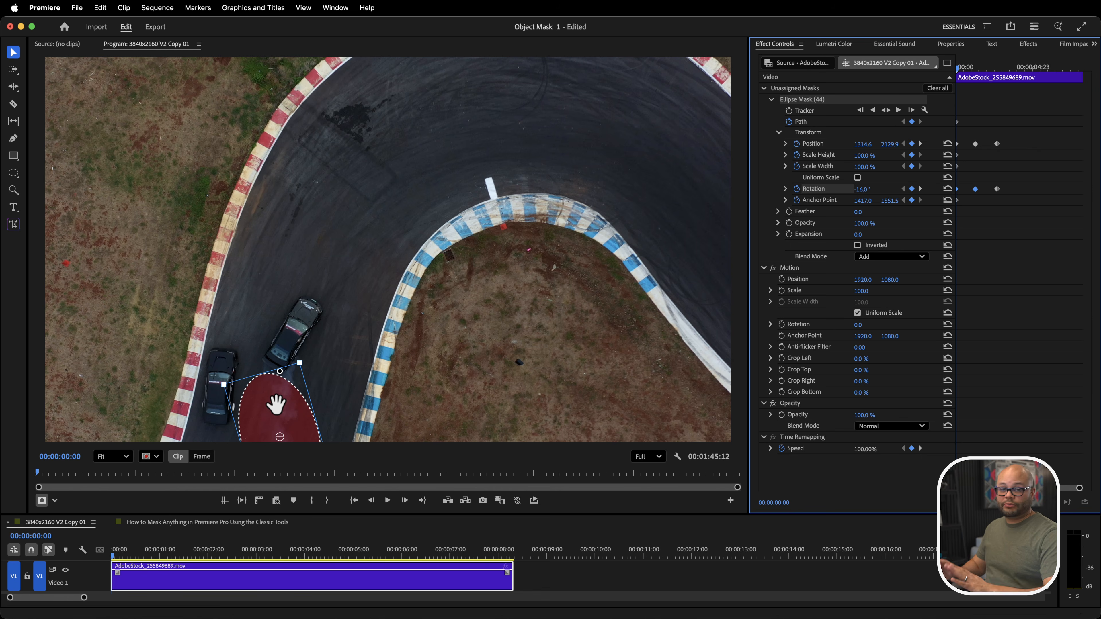
left_click_drag(263, 408, 98, 193)
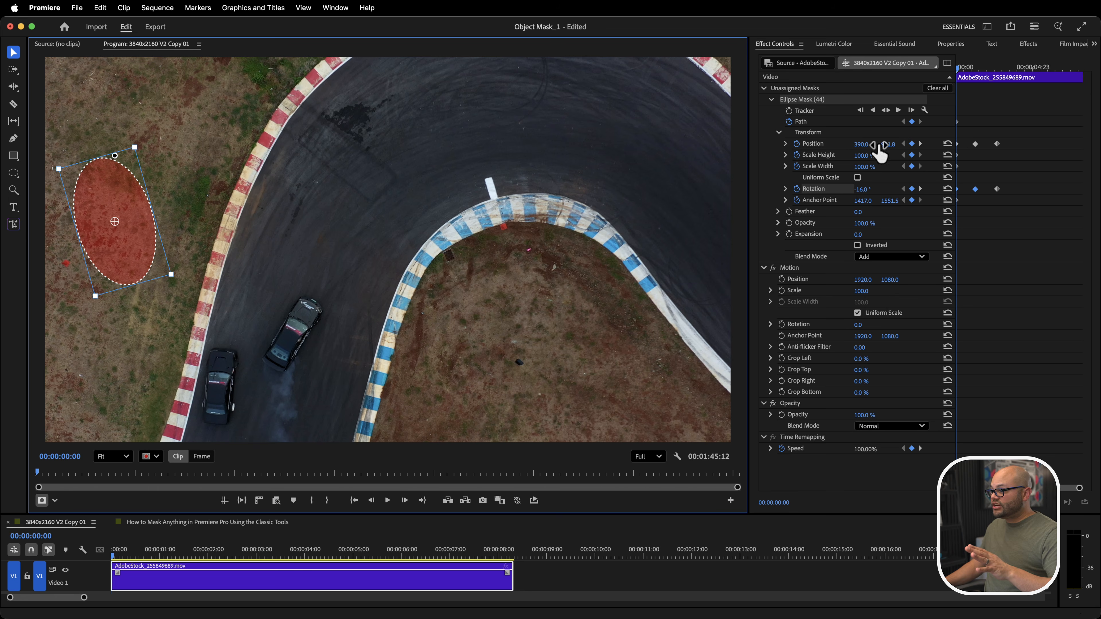
left_click_drag(967, 74, 946, 88)
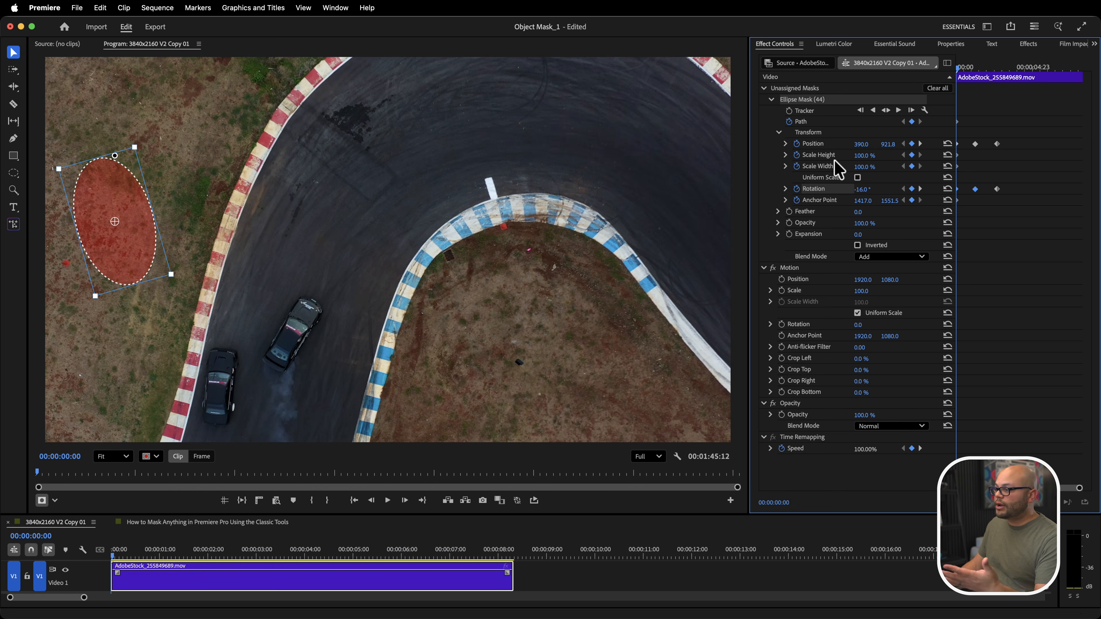
key("super+z")
key("super+z")
key("super+z")
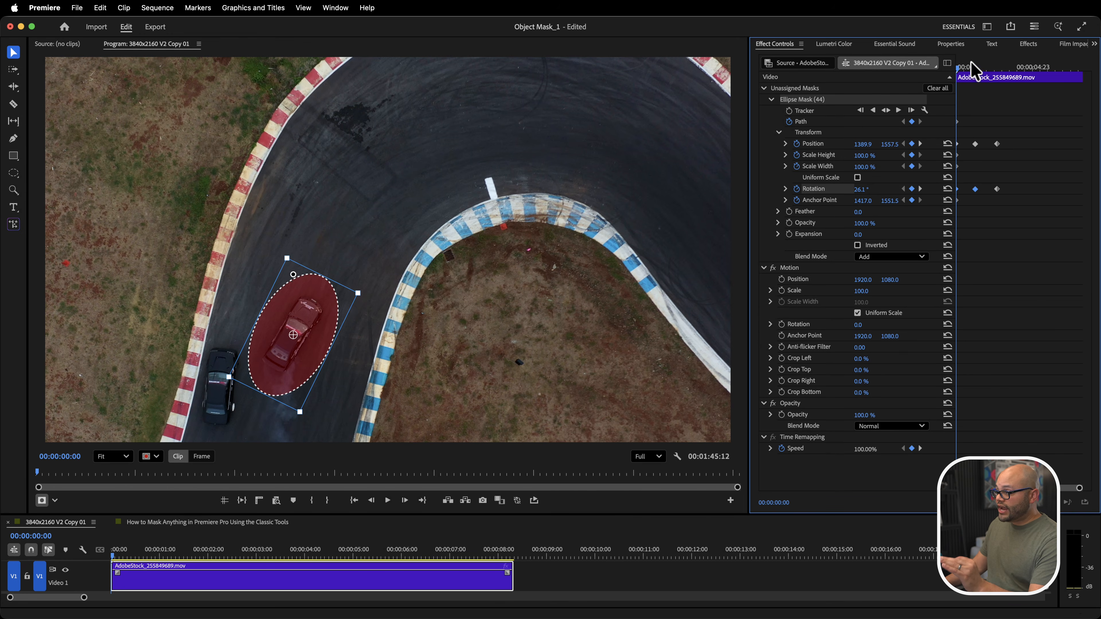
At 00:00:03:14, use Frame mode to move the mask over the leading car beneath the tree and rotate it to match
left_click_drag(961, 74, 1015, 81)
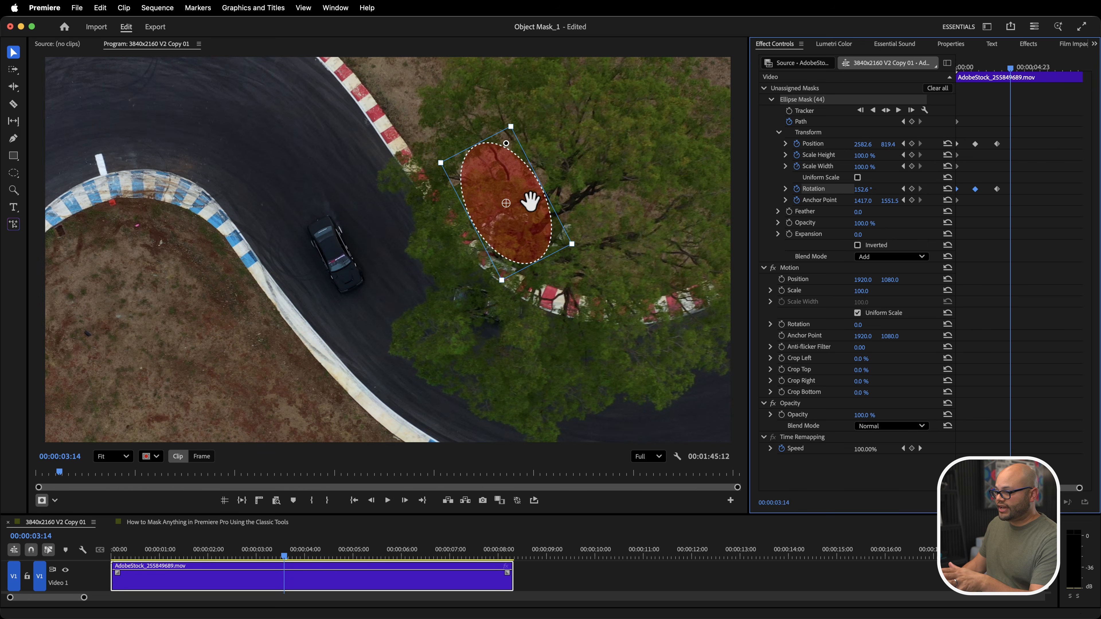
left_click(202, 456)
left_click_drag(505, 202, 484, 307)
left_click_drag(559, 358, 575, 282)
left_click_drag(1013, 64, 958, 98)
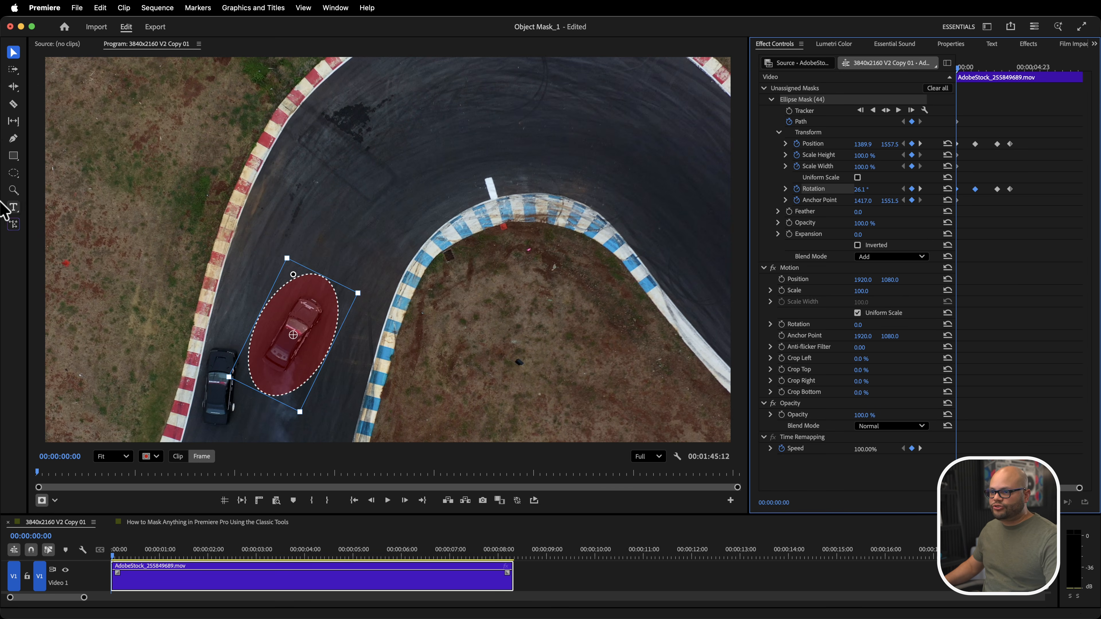
left_click(14, 174)
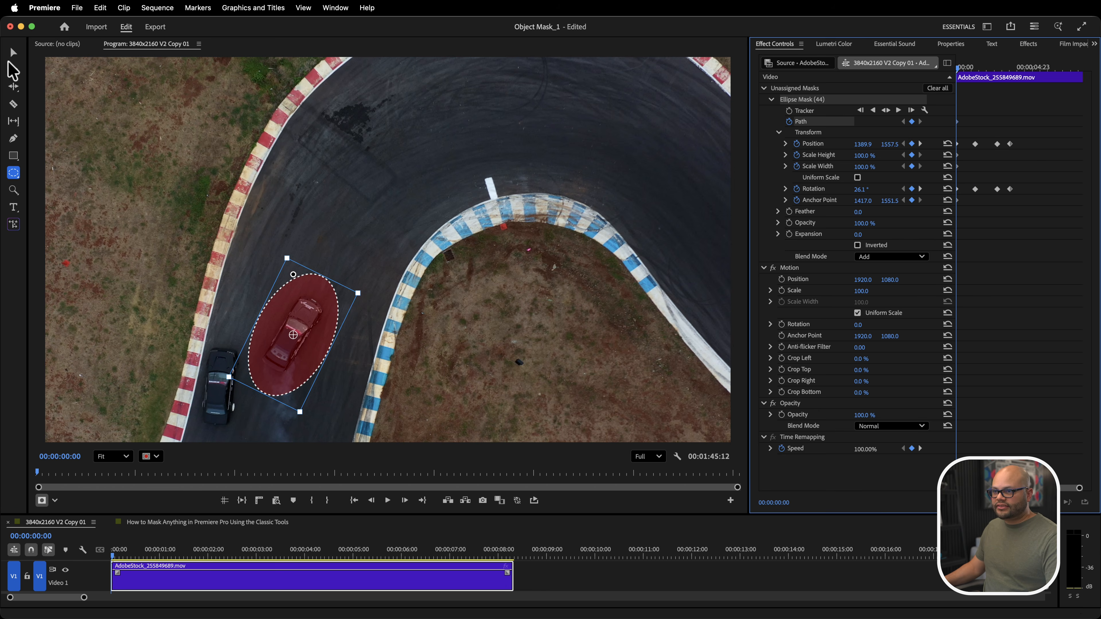
left_click(13, 53)
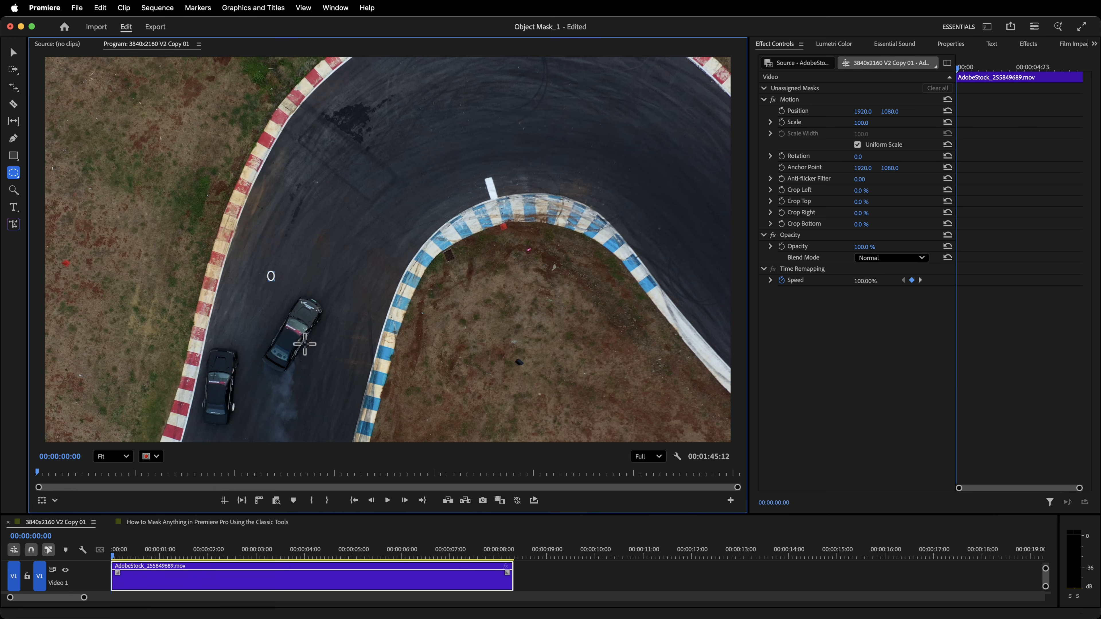
Draw a new ellipse mask around the leading car at the clip start, angled to match it, and track the mask forward
left_click_drag(266, 270, 330, 428)
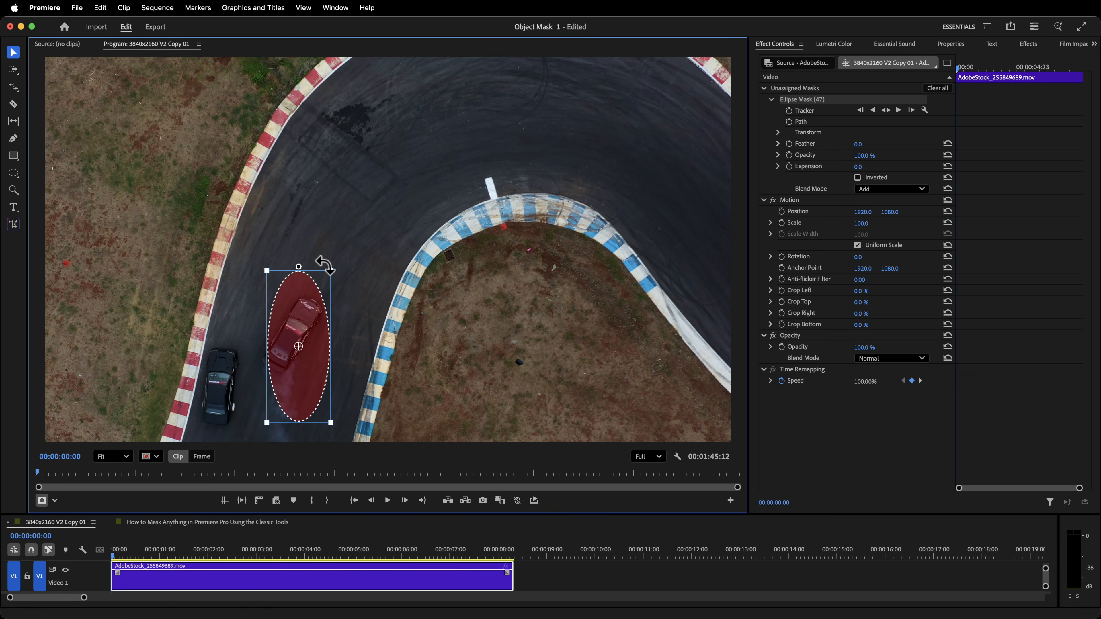
left_click_drag(337, 271, 353, 314)
left_click_drag(300, 350, 295, 342)
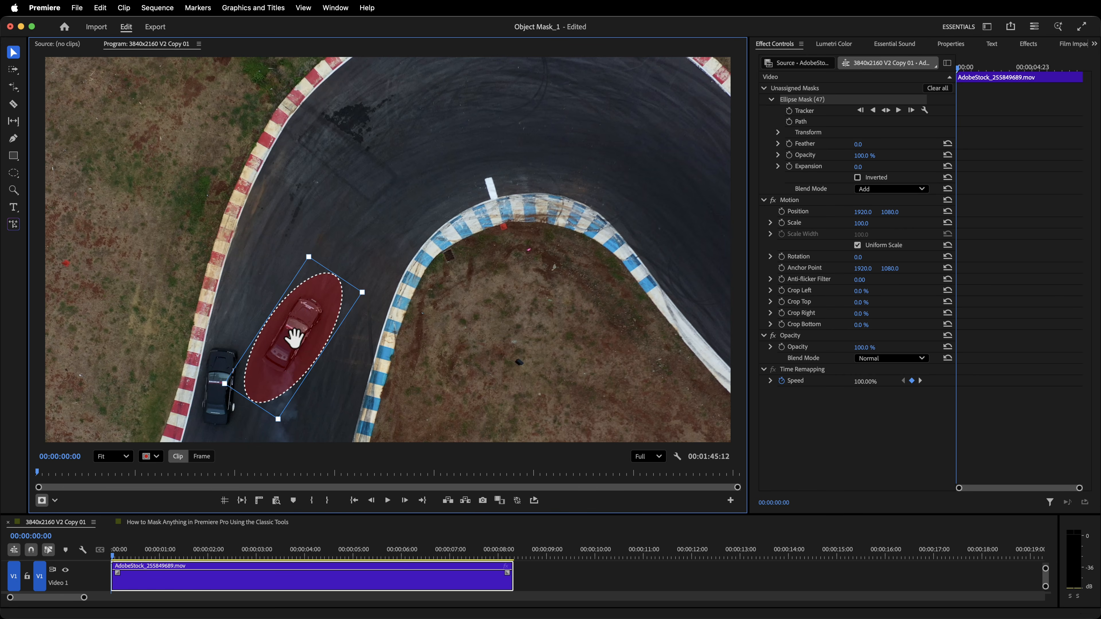
mouse_move(369, 289)
left_mouse_down()
mouse_move(358, 280)
mouse_move(352, 293)
left_mouse_up()
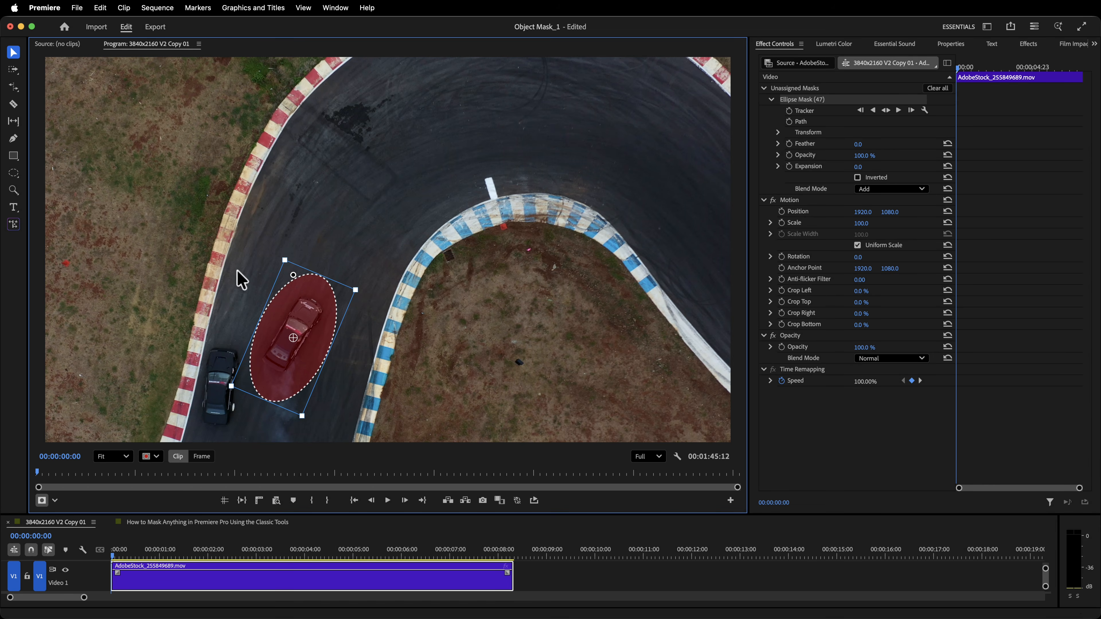
left_click(897, 111)
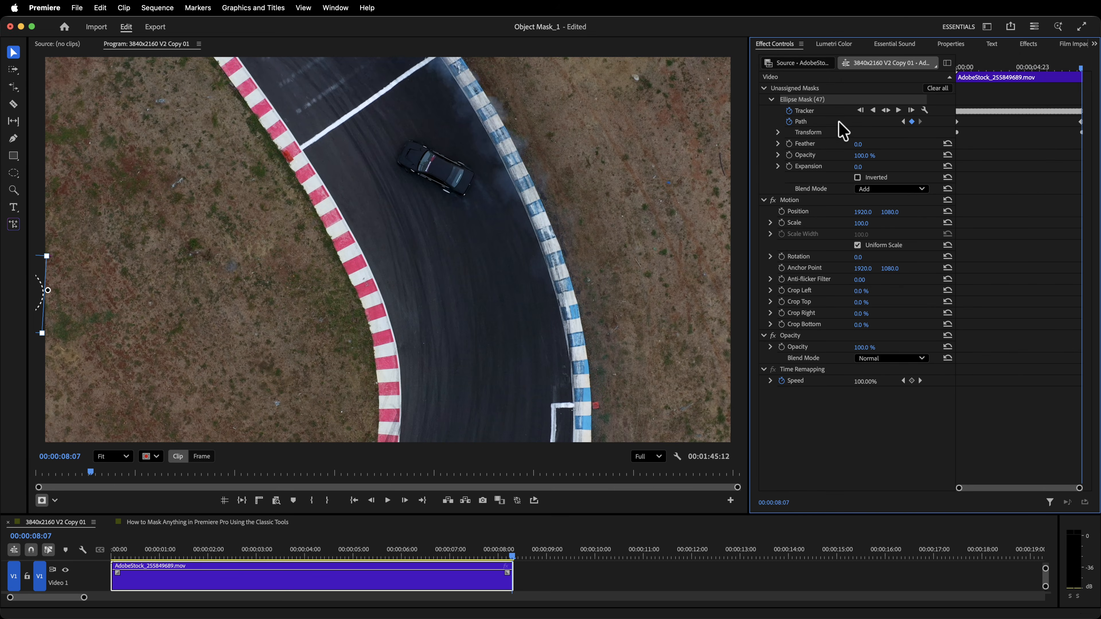
At 00:00:04:09, correct the tracked mask in Frame mode by moving it over the car past the tree and rotating it to match
left_click_drag(460, 555, 323, 531)
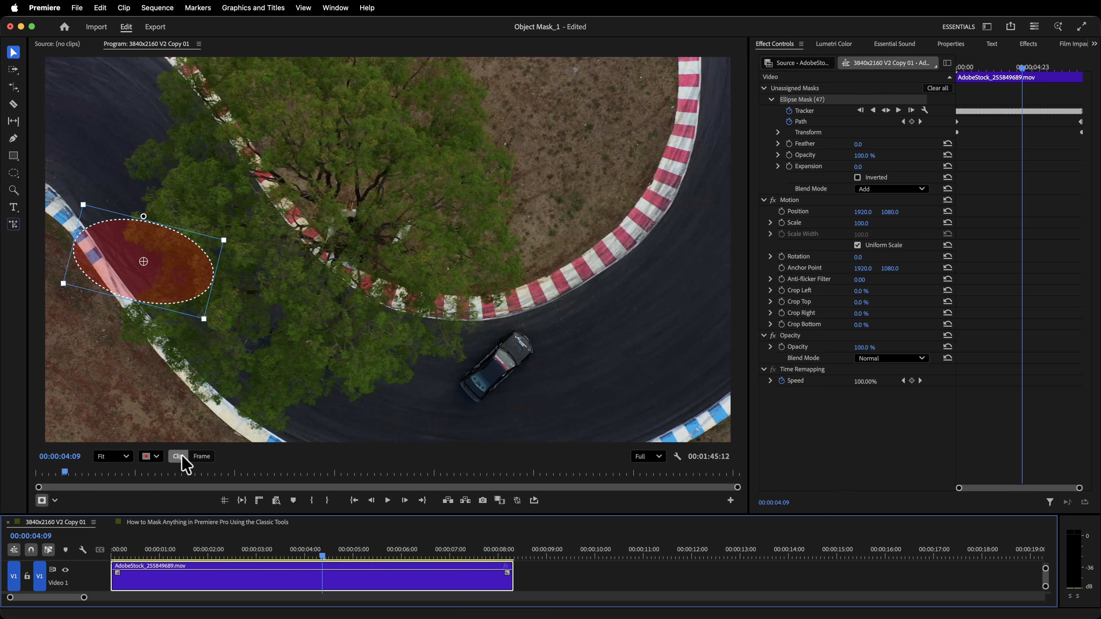
left_click(202, 457)
left_click_drag(144, 264, 502, 374)
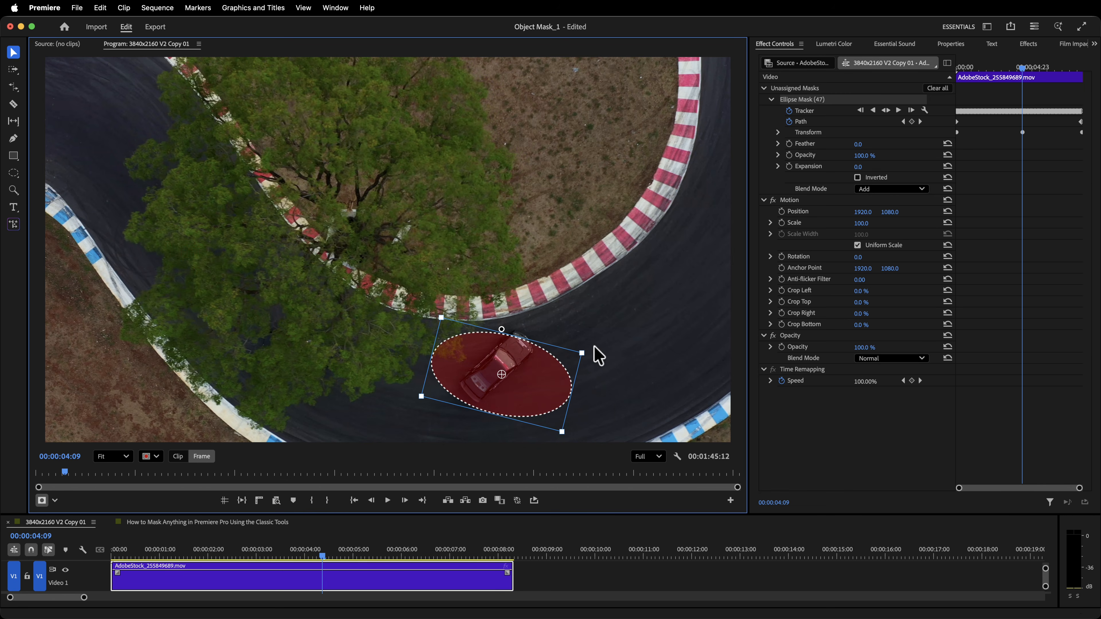
left_click_drag(586, 354, 553, 288)
left_click_drag(504, 368, 499, 364)
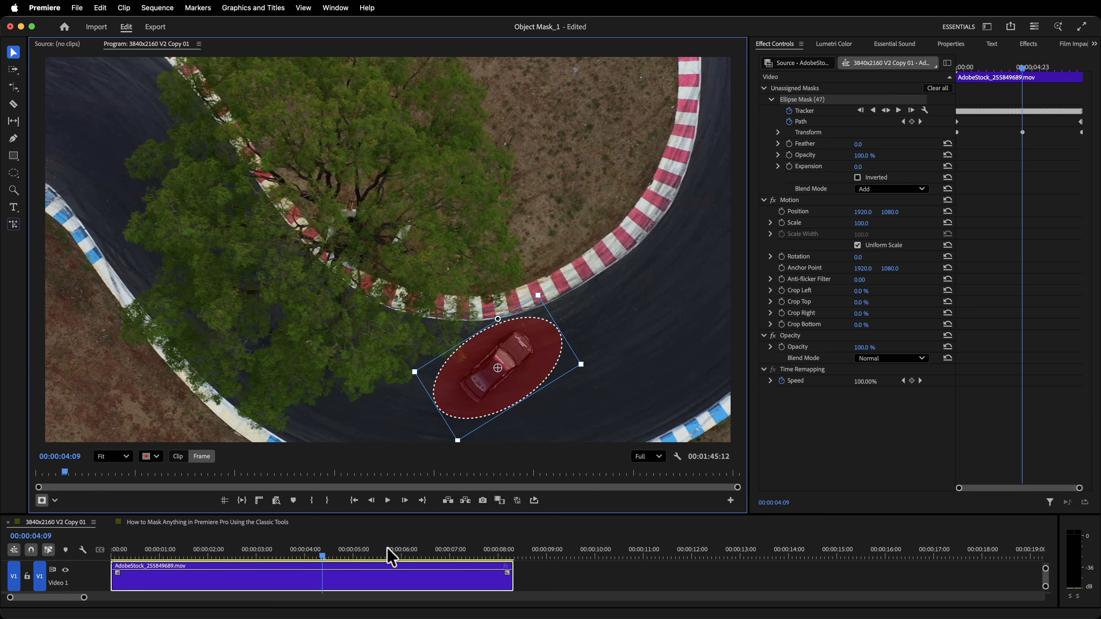
Expand the tracked mask's Transform properties to review its keyframes, and save the project with the playhead at the clip start
left_click_drag(317, 556, 275, 517)
left_click(778, 132)
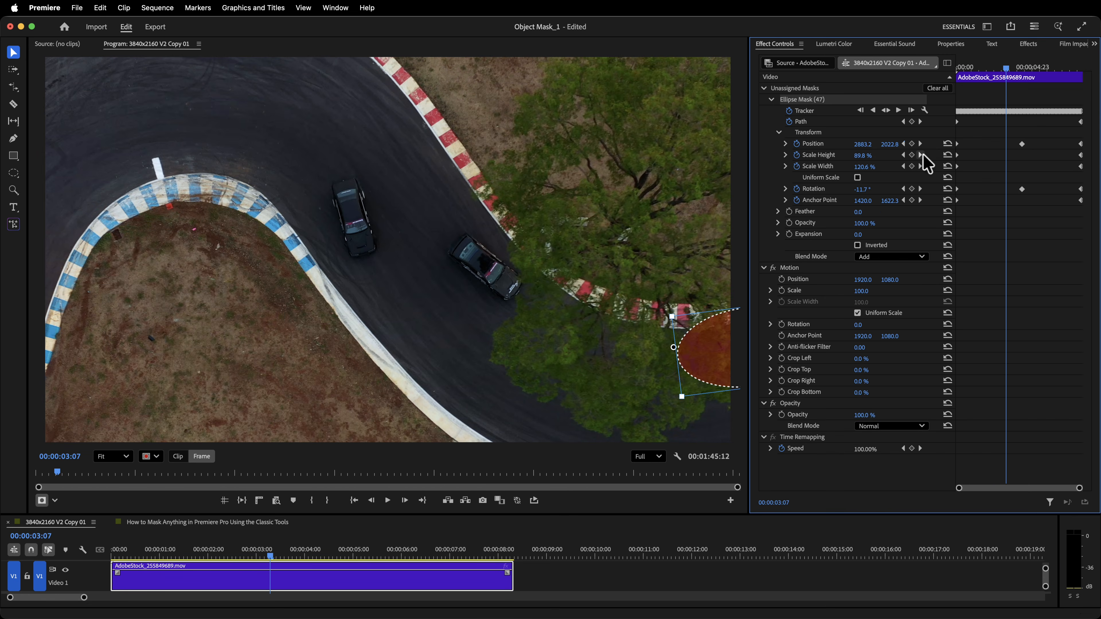
left_click_drag(976, 68, 944, 64)
key("super+s")
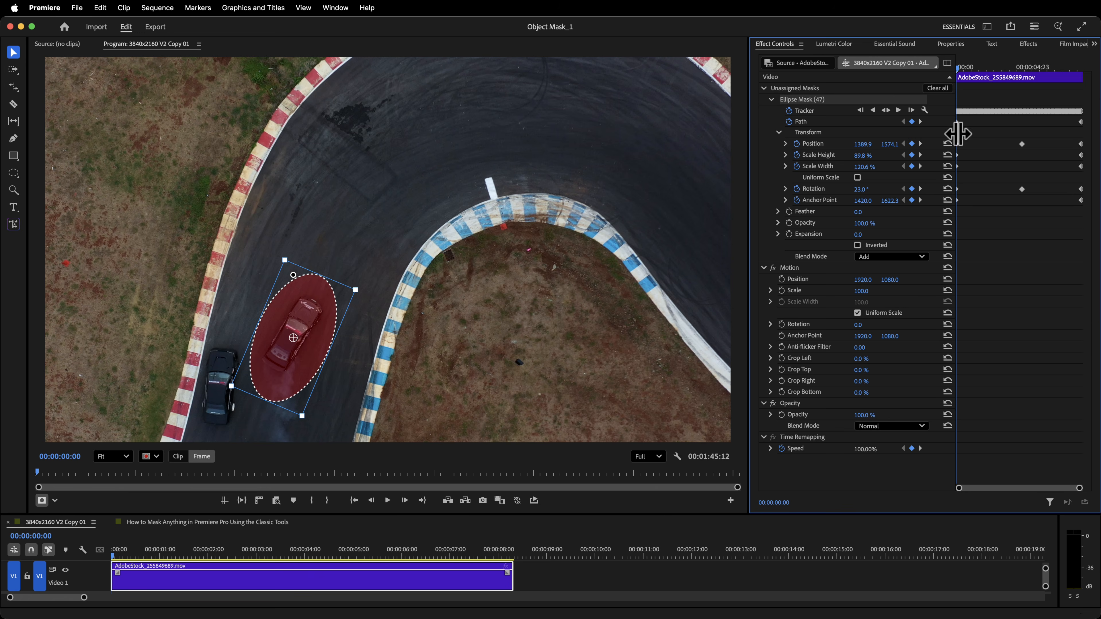
Delete the mask's tracker, path and transform keyframes after 00:00:03:07, keeping the track up to where the car reaches the tree
left_click_drag(960, 69, 998, 97)
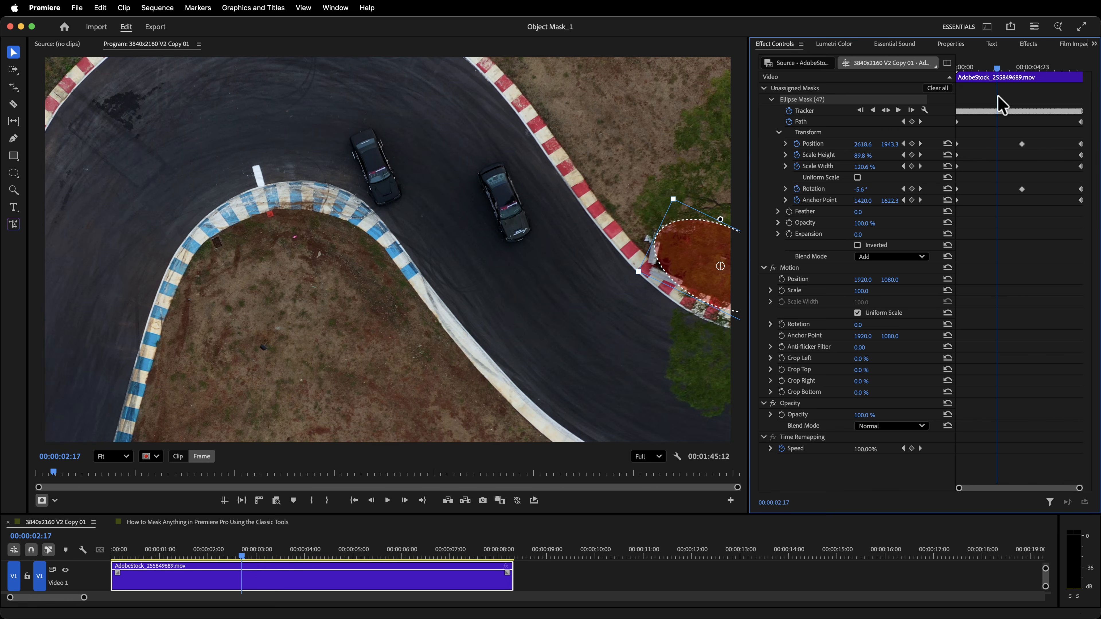
left_click_drag(998, 94, 937, 115)
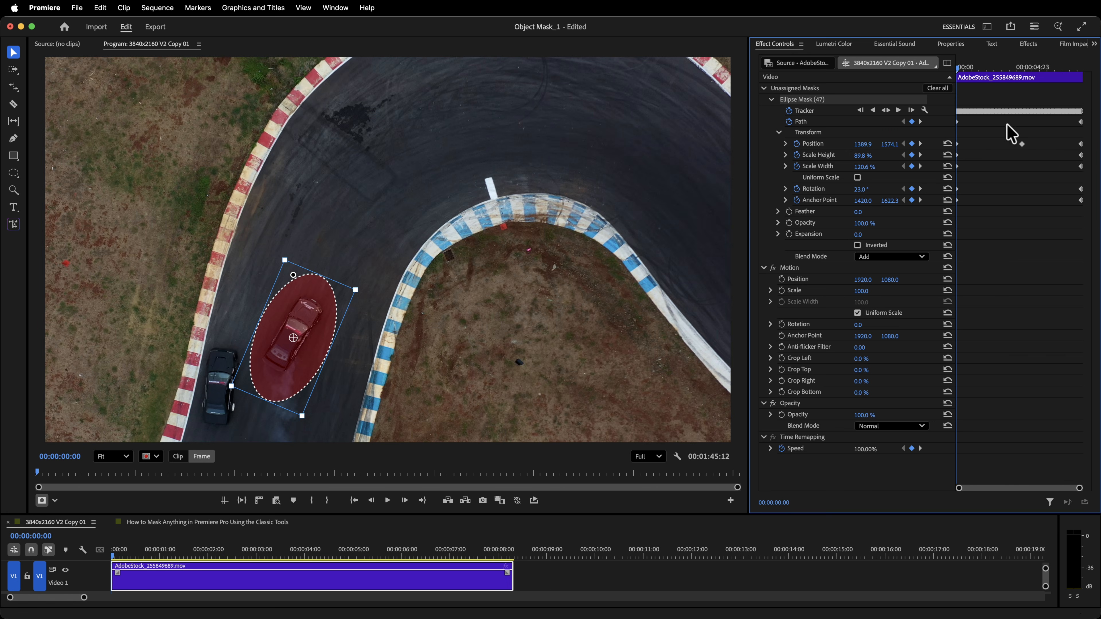
left_click_drag(965, 78, 1006, 97)
left_click_drag(1087, 101, 1023, 177)
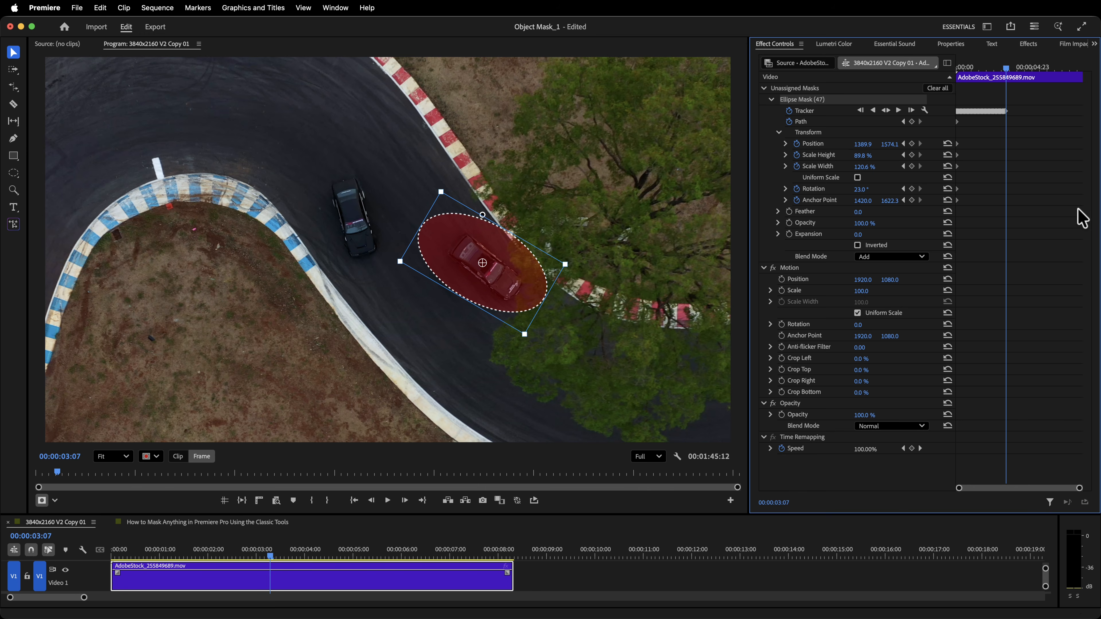
At 00:00:03:07, add keyframes for the mask's Path, Position, Scale Height, Scale Width, Rotation and Anchor Point
key("equal")
key("equal")
key("equal")
key("equal")
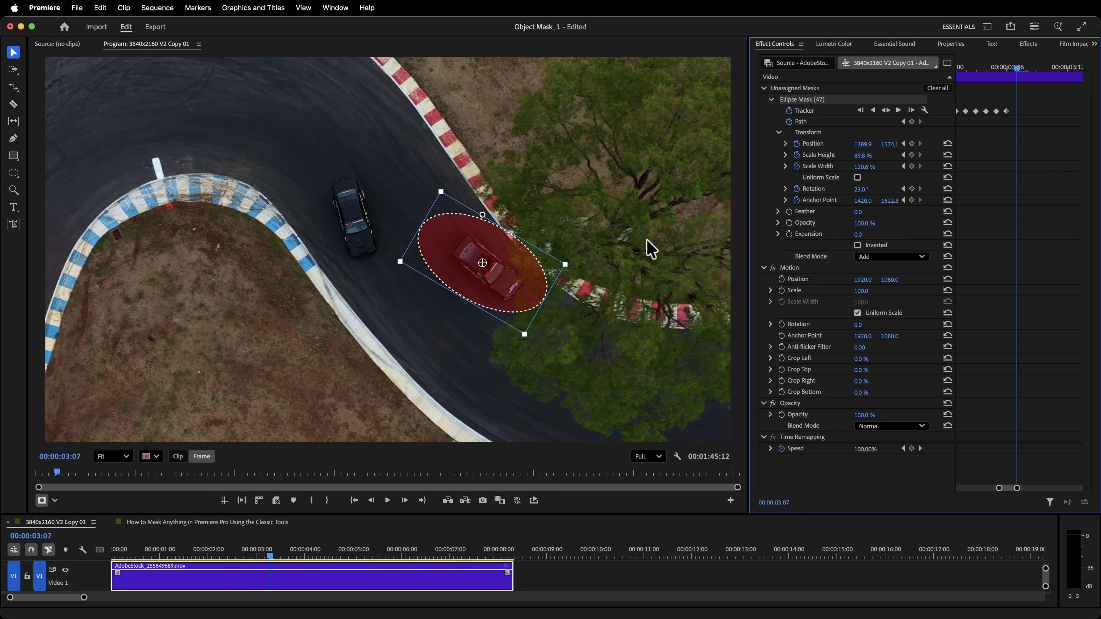
left_click(912, 144)
left_click(912, 155)
left_click(911, 166)
left_click(912, 189)
left_click(912, 199)
left_click(912, 122)
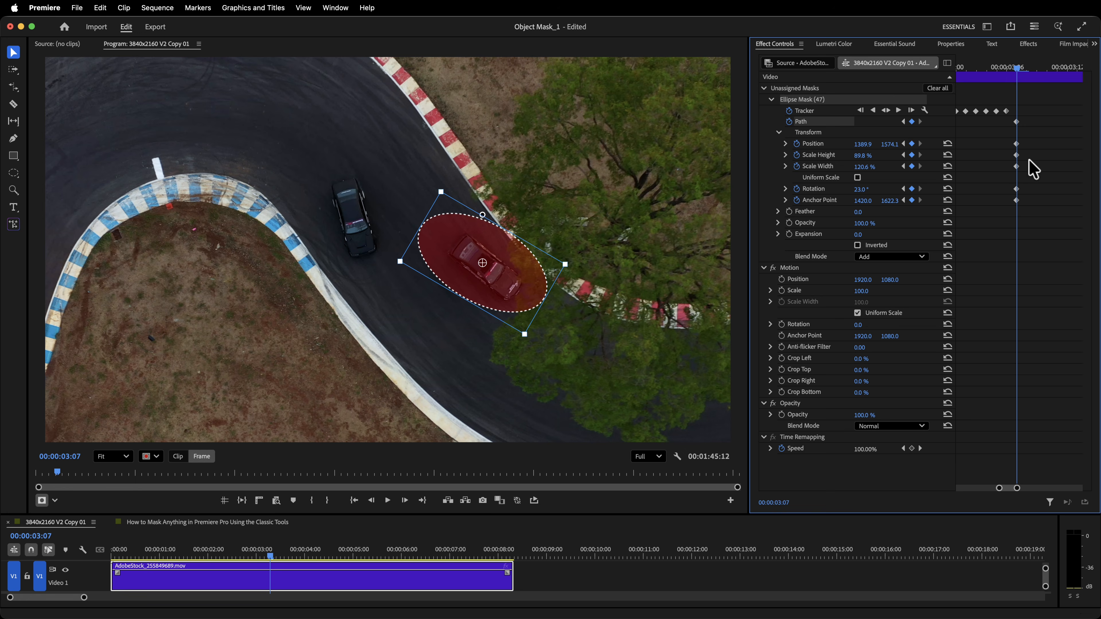
At 00:00:04:08, position the mask over the car past the tree with a rotation of -38.7°, and track it forward to the clip end
key("minus")
key("minus")
key("minus")
key("minus")
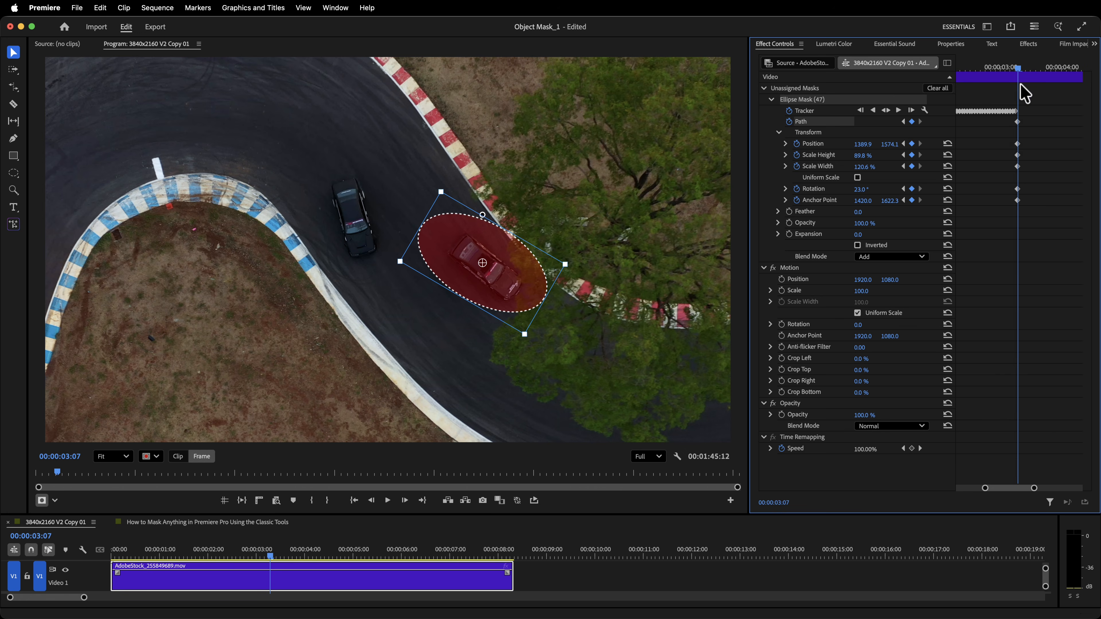
left_click_drag(1006, 69, 1022, 83)
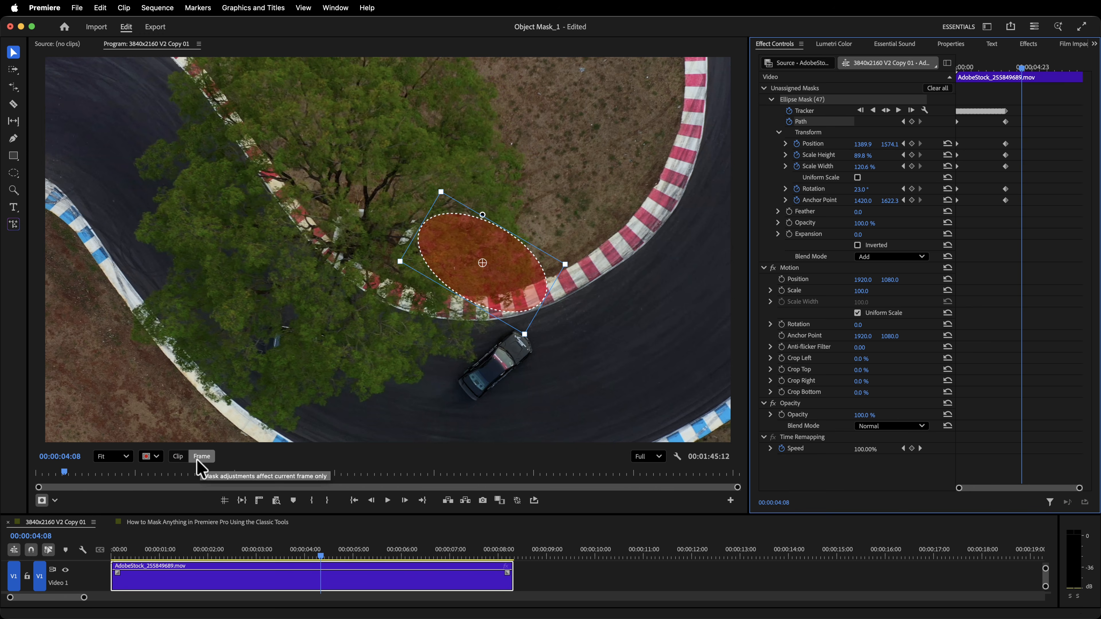
left_click_drag(484, 264, 482, 366)
left_click_drag(565, 327, 536, 268)
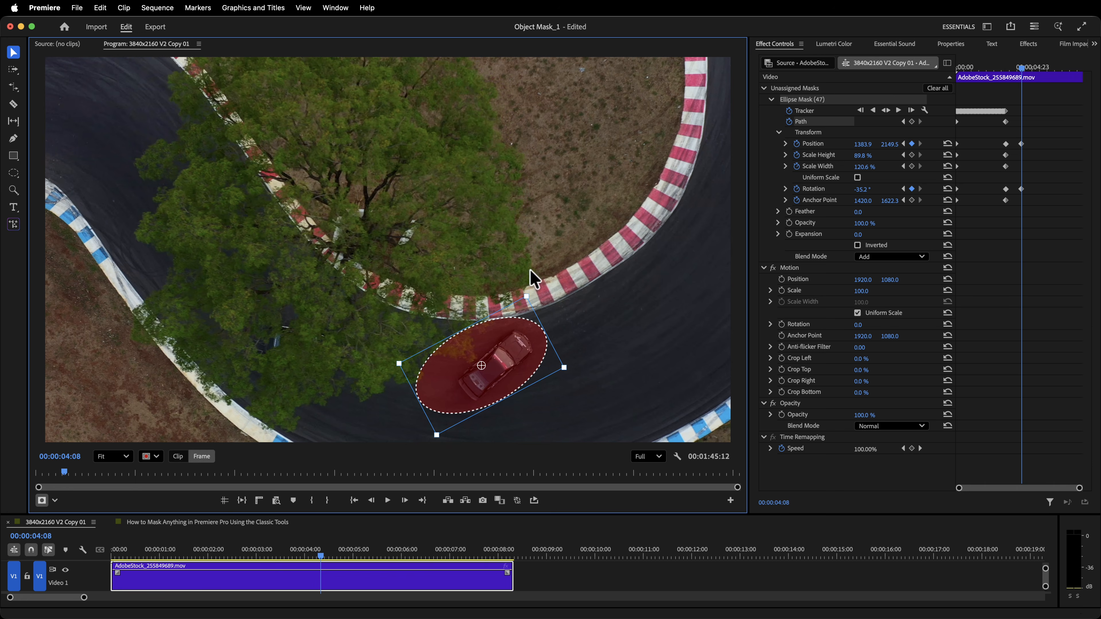
left_click_drag(485, 360, 497, 360)
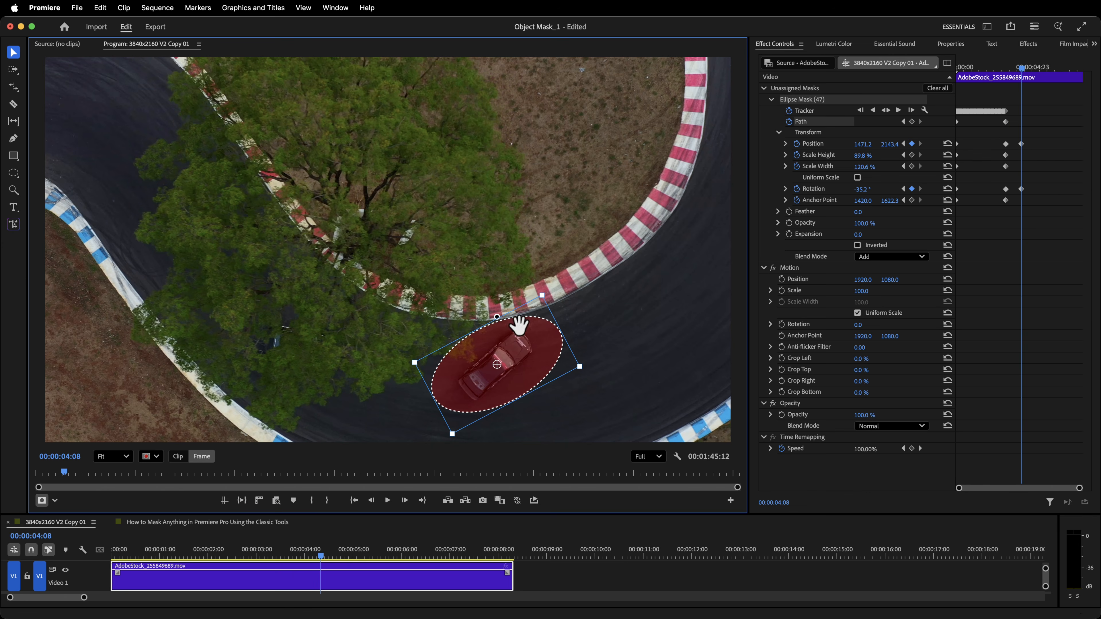
left_click_drag(545, 290, 540, 287)
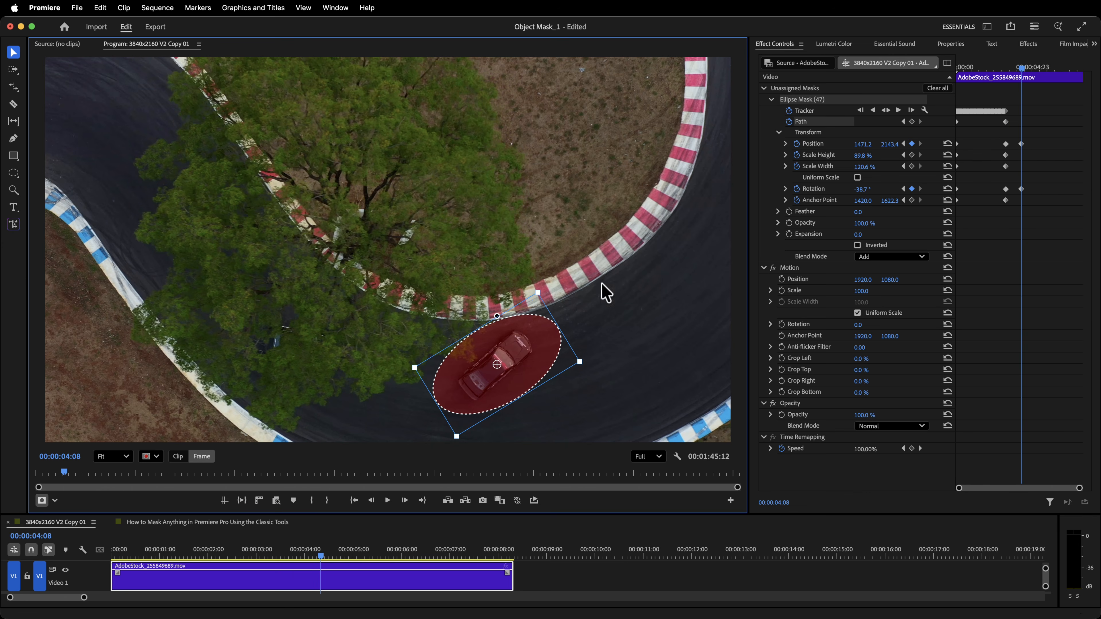
left_click(899, 111)
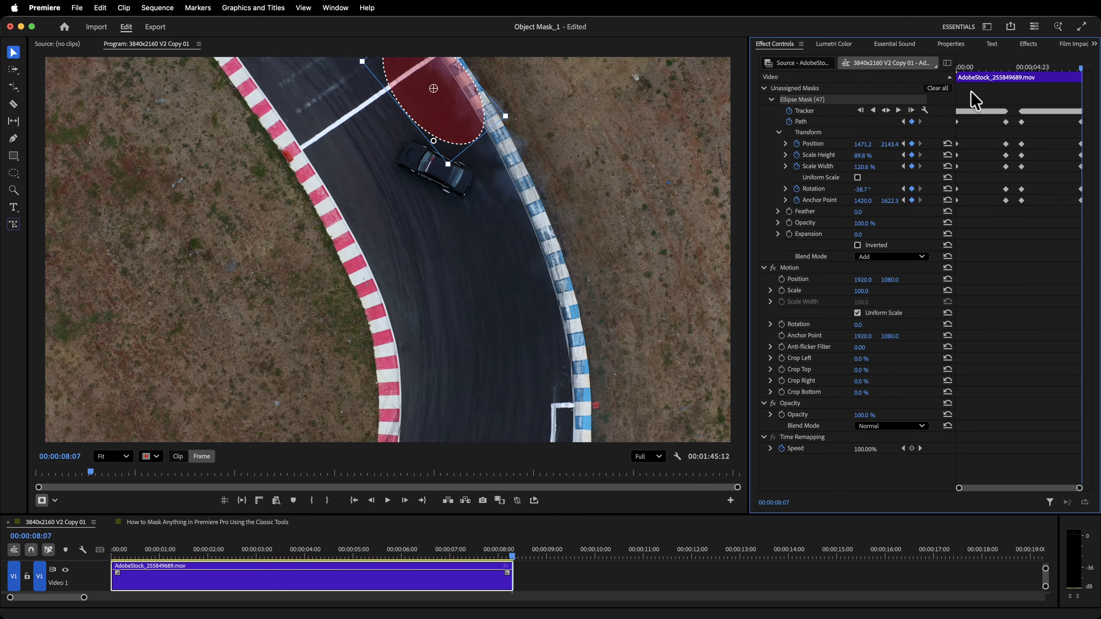
At 00:00:03:18, move the mask over the car beneath the tree and rotate it to -8.2°, and check the motion
left_click_drag(1081, 71, 1018, 97)
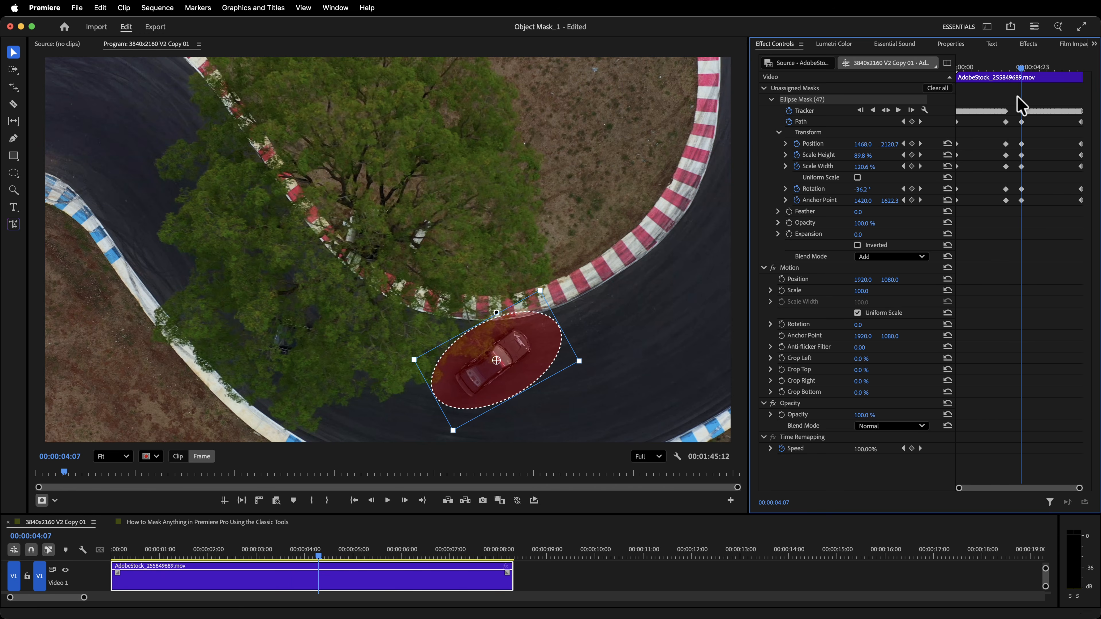
key("equal")
key("equal")
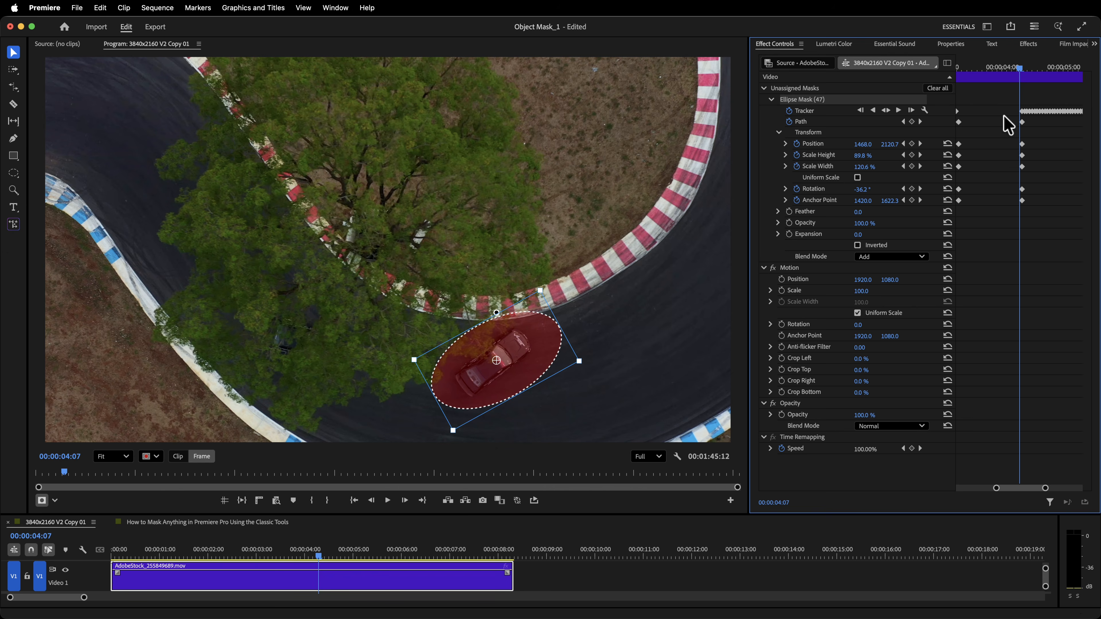
left_click_drag(1020, 124, 1037, 226)
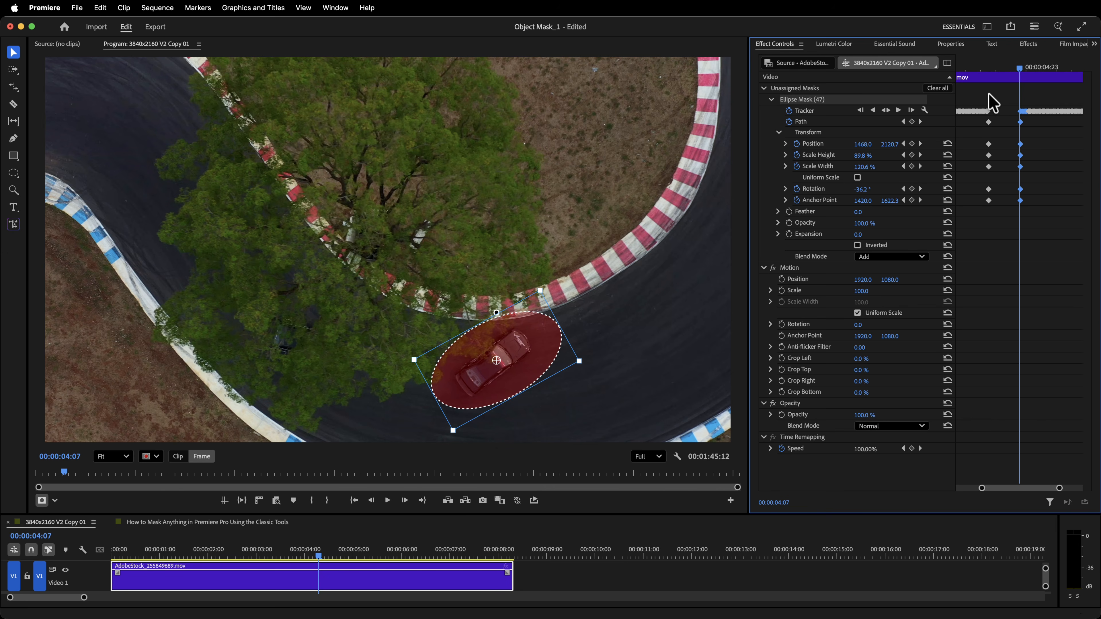
left_click_drag(1008, 73, 1004, 82)
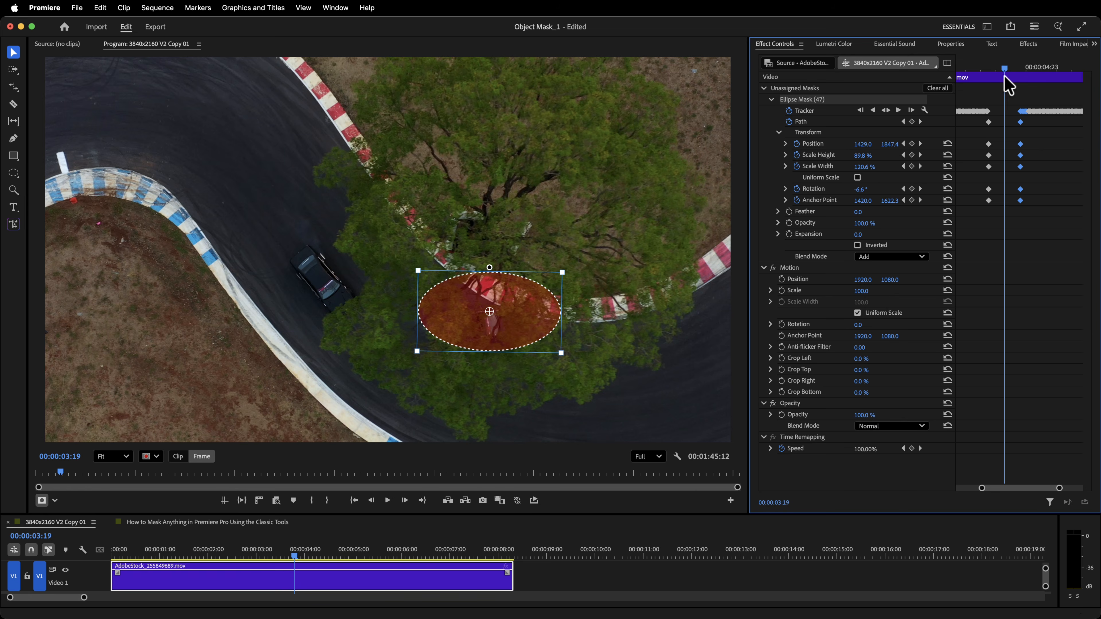
left_click_drag(481, 316, 488, 326)
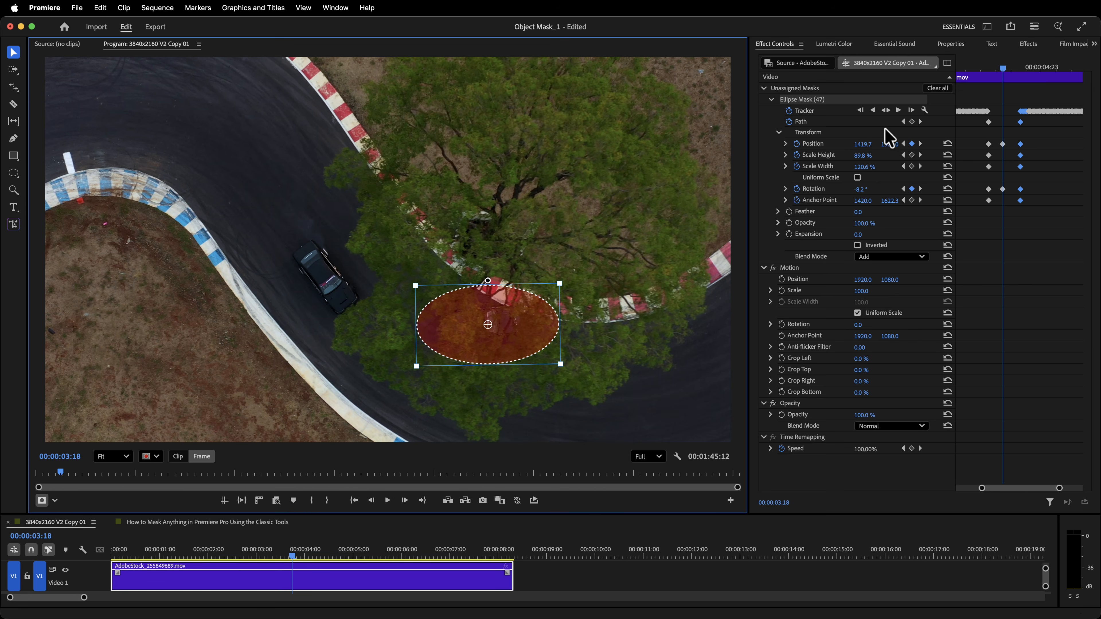
left_click_drag(998, 72, 1006, 111)
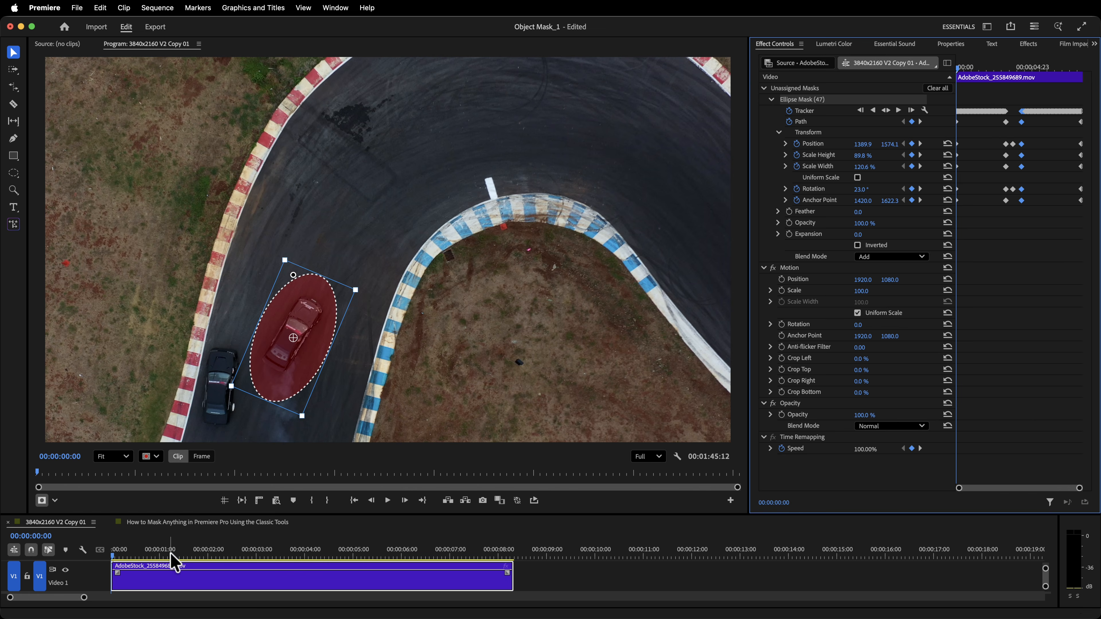
left_click(214, 557)
left_click_drag(217, 563, 89, 590)
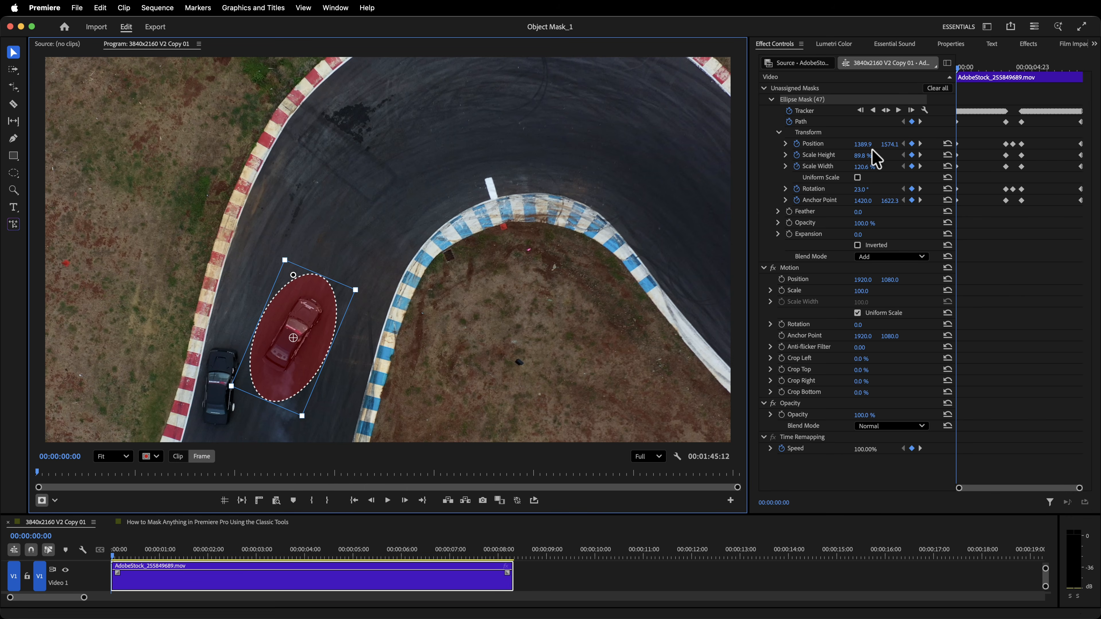
Try widening the mask at the clip start in Frame mode to 188.4% width and 82.8% height, and undo it after checking other frames
left_click_drag(358, 292, 375, 305)
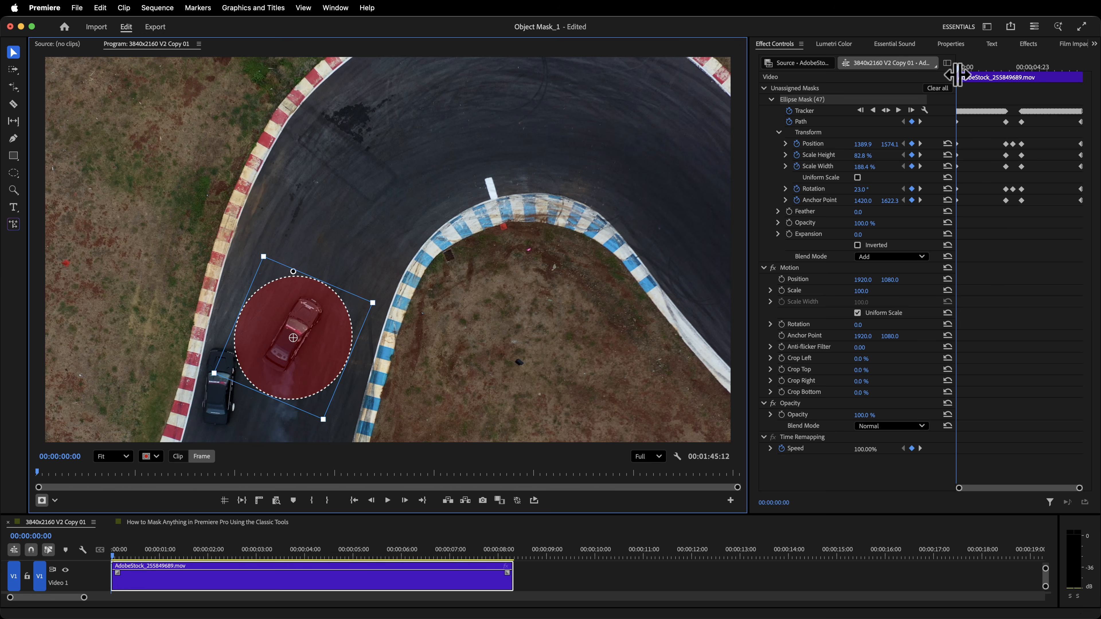
left_click_drag(959, 71, 1014, 93)
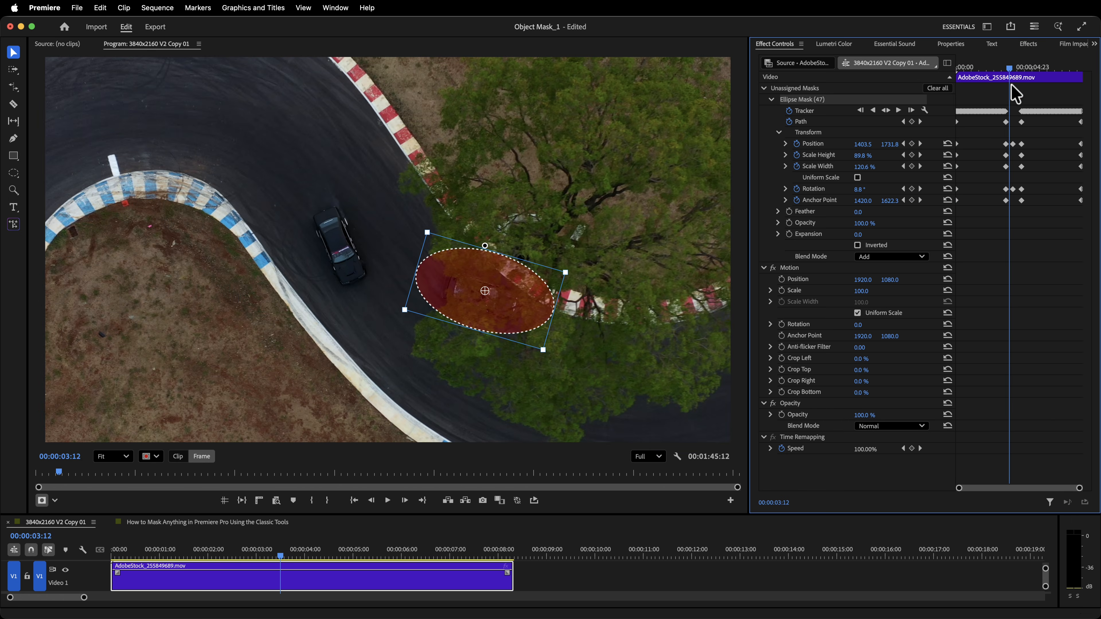
left_click_drag(1011, 86, 1008, 87)
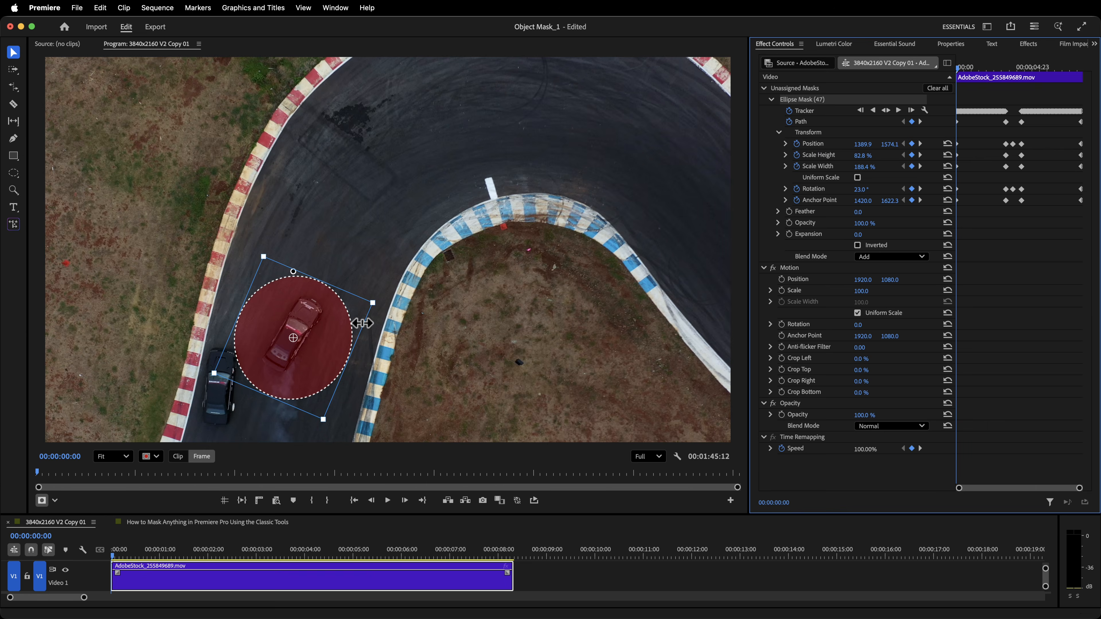
key("super+z")
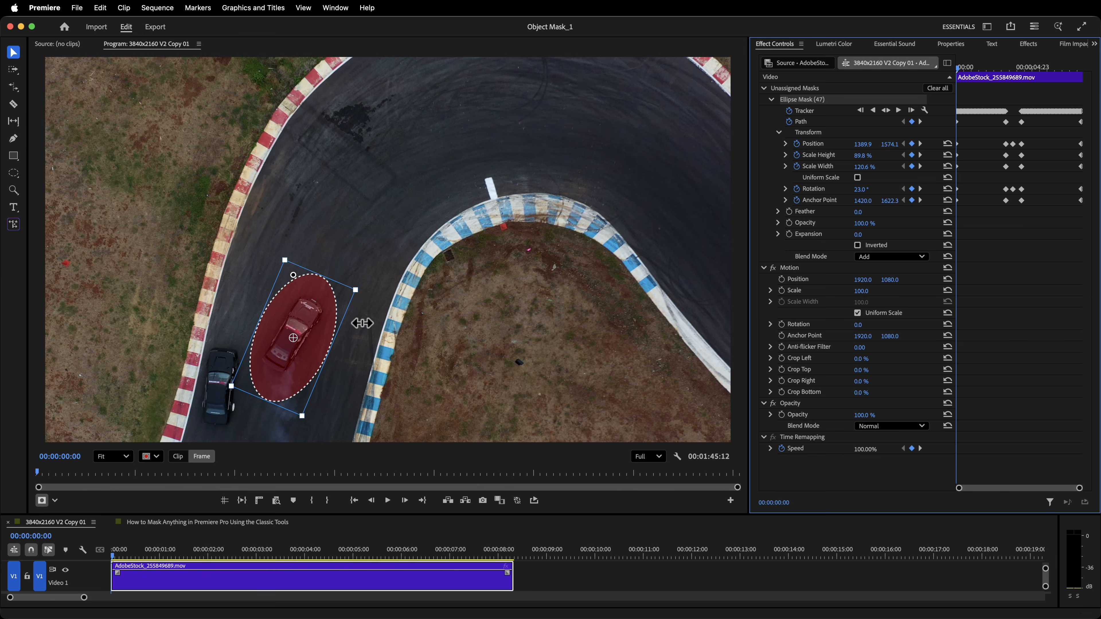
Use Clip mode to resize the mask around the leading car to 186.4% scale width and 82.3% scale height
left_click(177, 458)
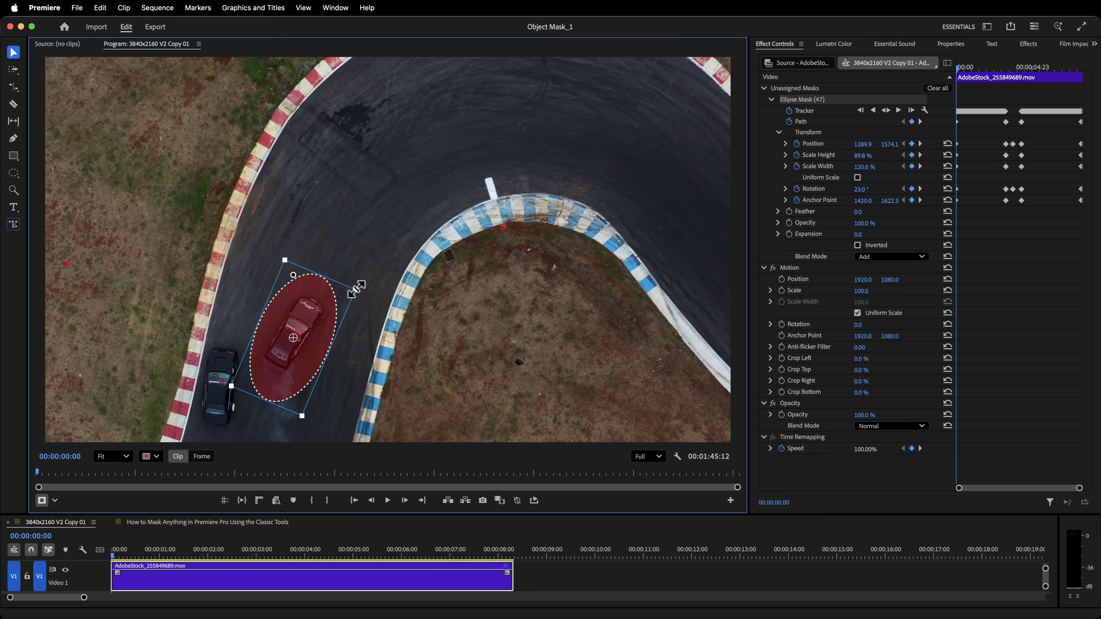
left_click_drag(357, 289, 374, 302)
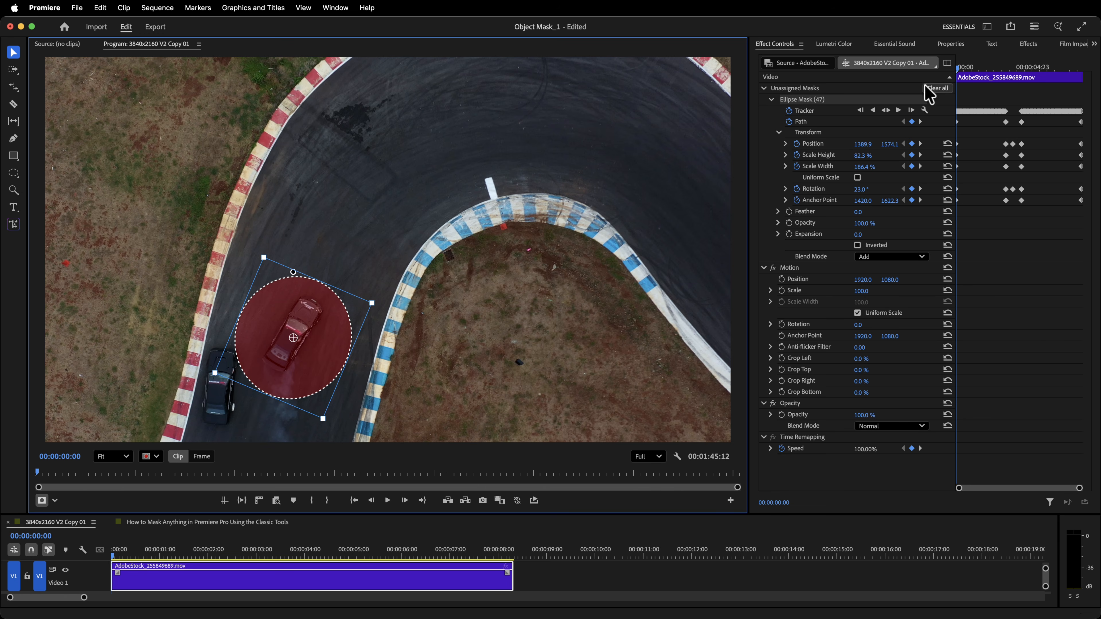
left_click(960, 67)
left_click_drag(960, 66, 950, 109)
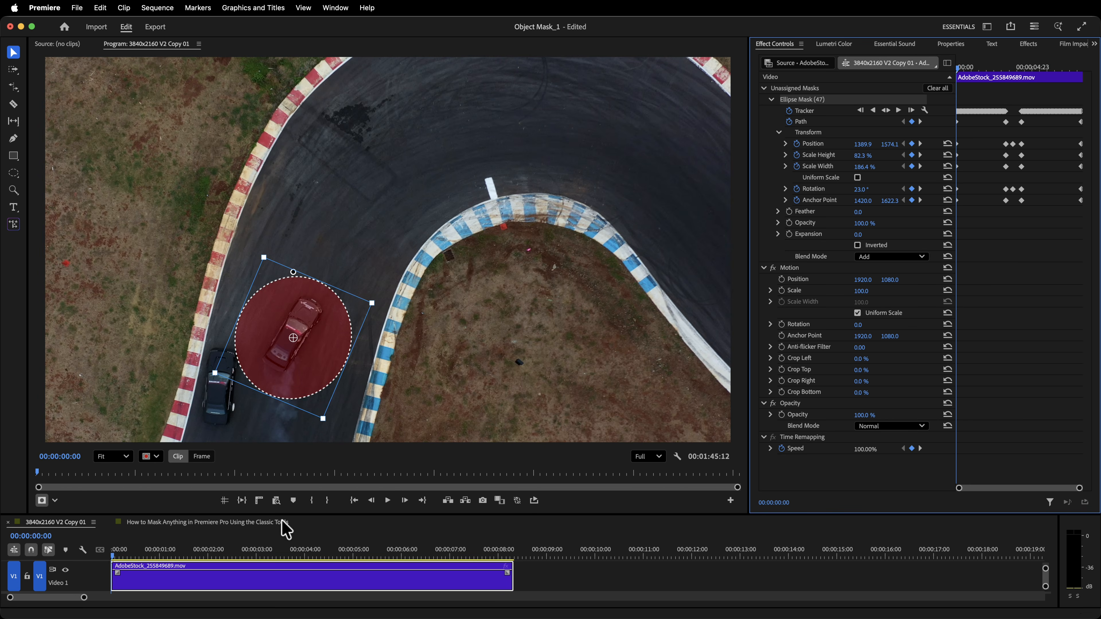
Duplicate the masked clip onto Video 2 and assign the duplicate's ellipse mask to Opacity
left_click_drag(270, 515, 271, 486)
mouse_move(226, 578)
left_mouse_down()
mouse_move(223, 562)
mouse_move(214, 581)
left_mouse_up()
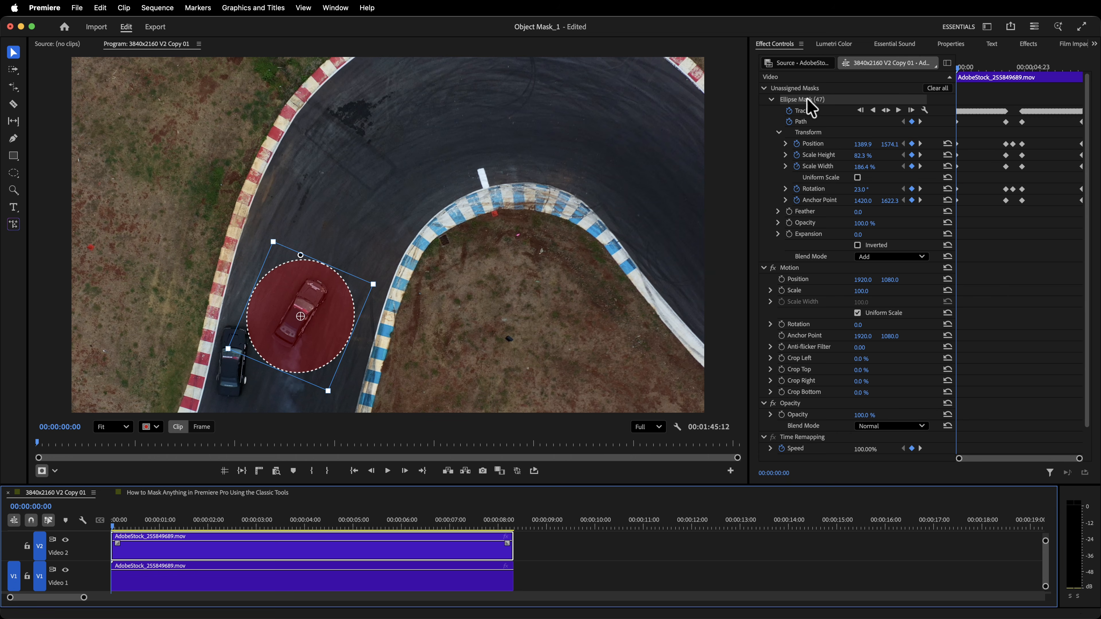
right_click(811, 106)
left_click(823, 112)
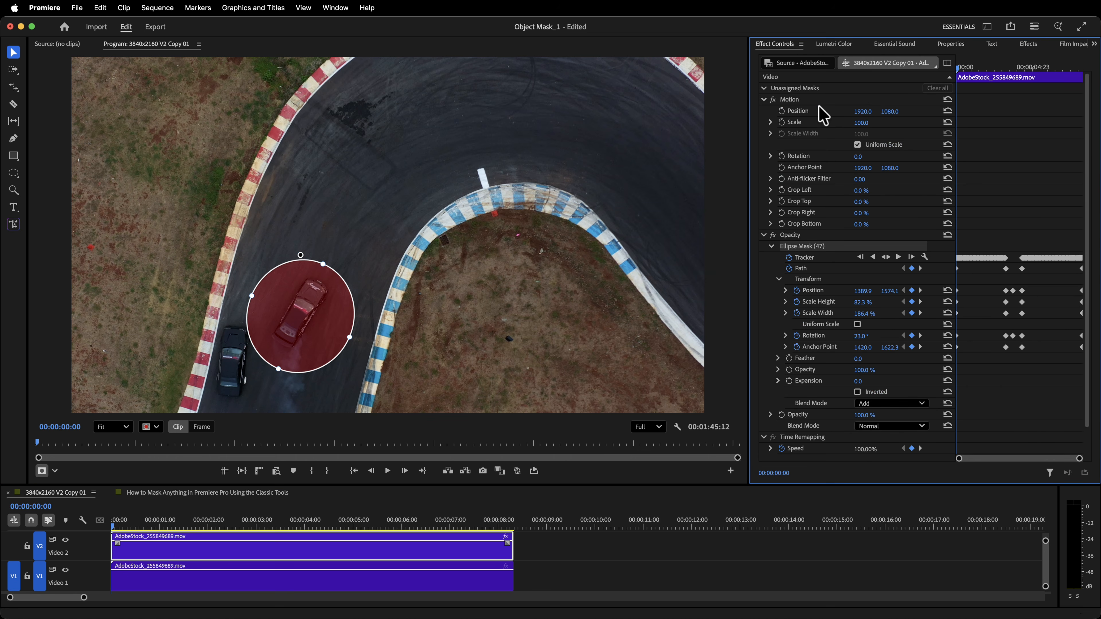
Disable the original clip on Video 1 and select the ellipse mask on the Video 2 clip
left_click(138, 588)
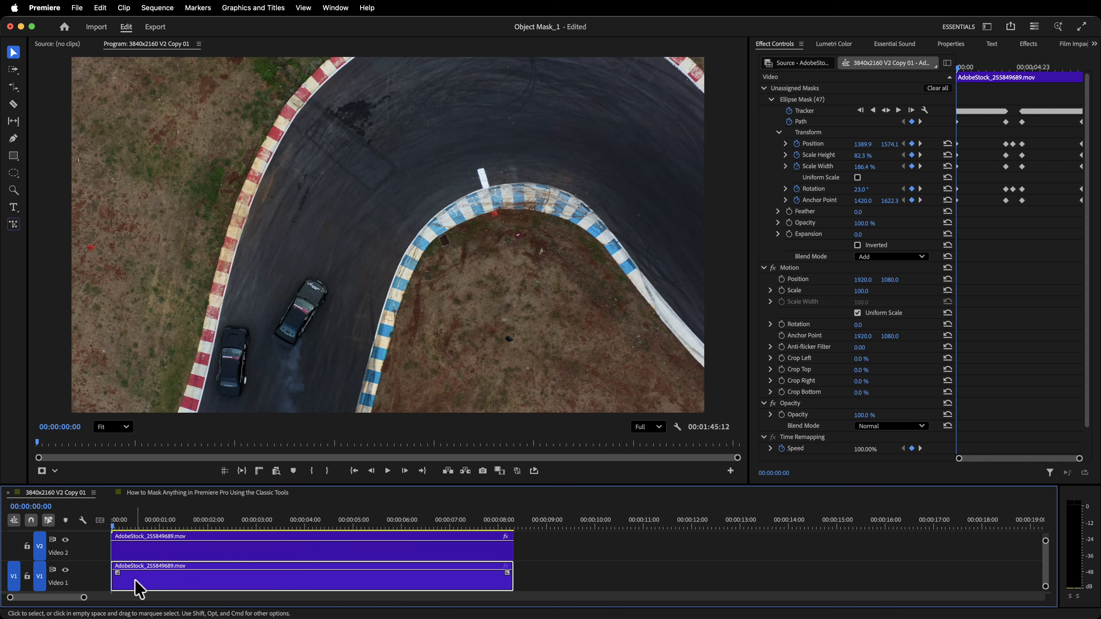
key("shift+e")
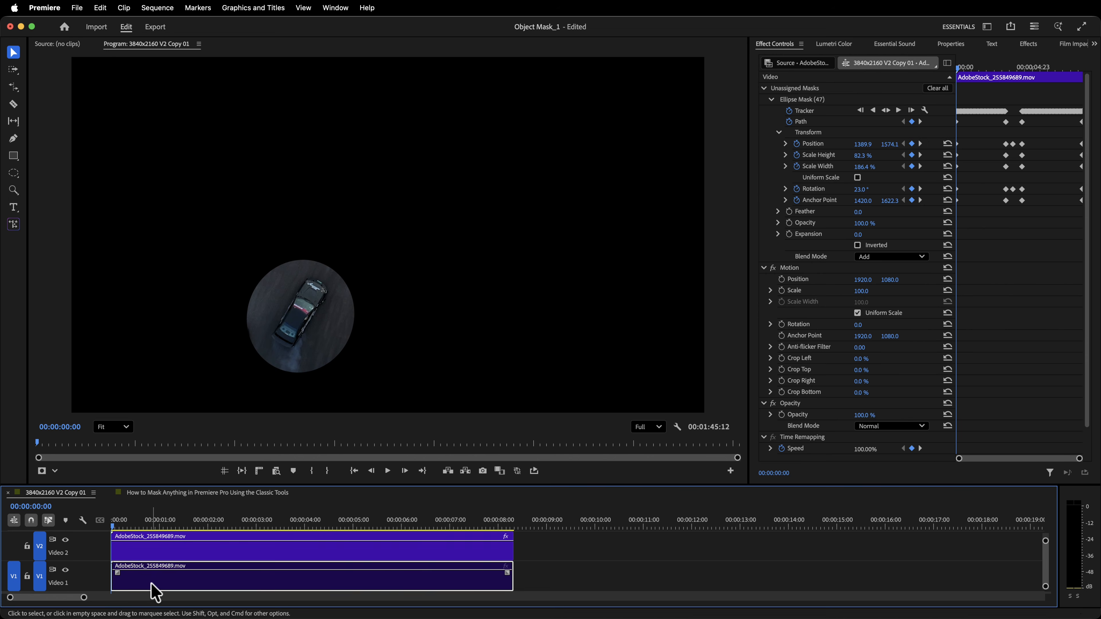
left_click(212, 548)
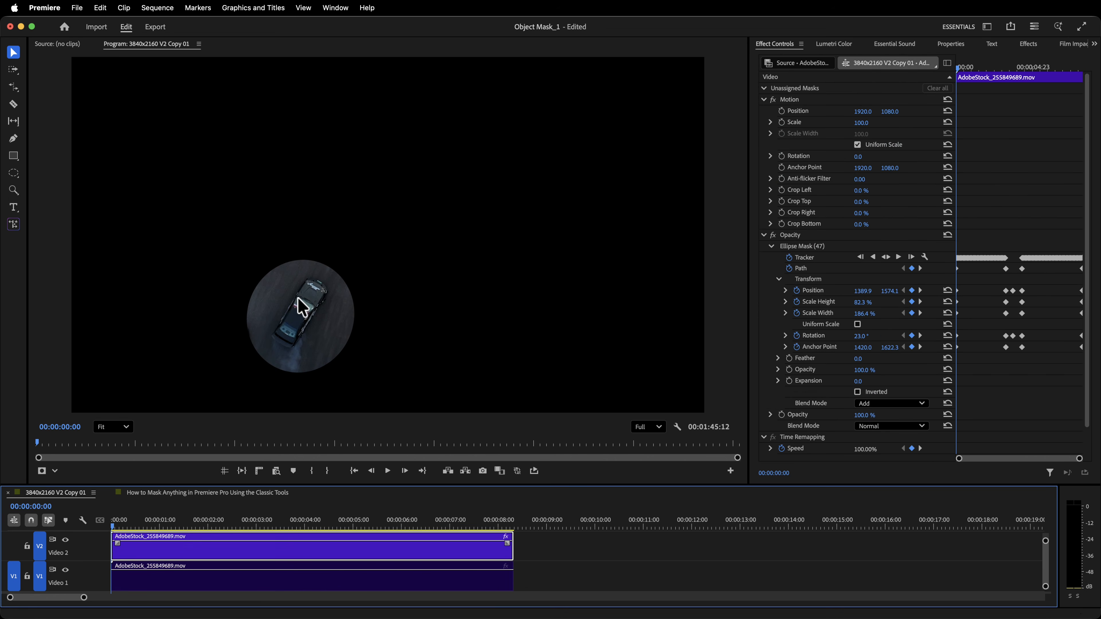
left_click(799, 246)
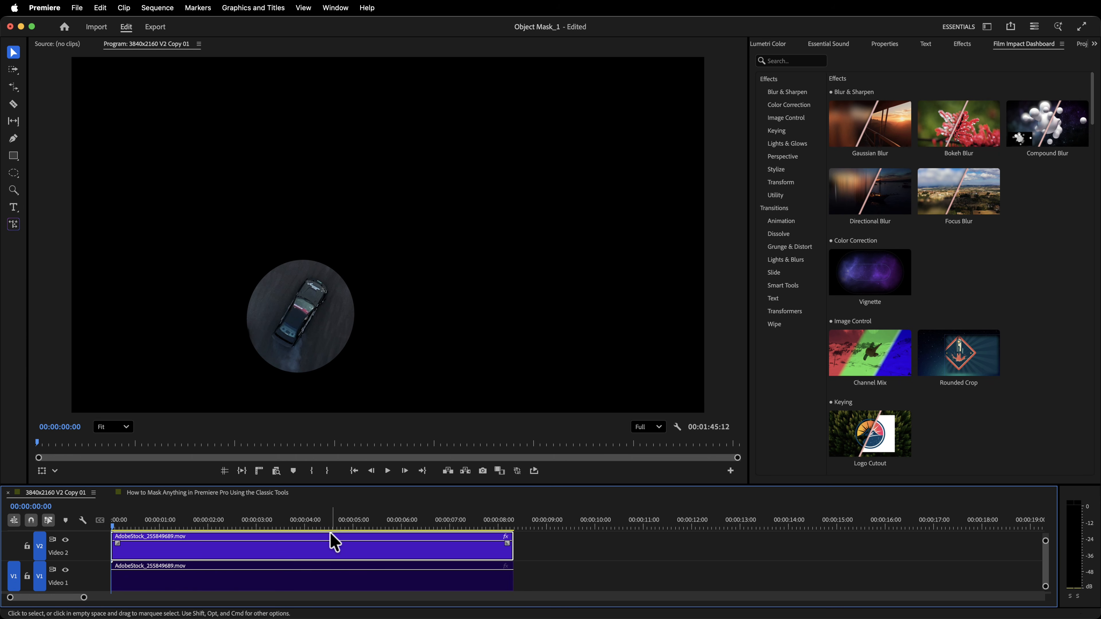
Nest the Video 2 clip as a sequence named "Mask" and bring up the Film Impact Dashboard
right_click(306, 553)
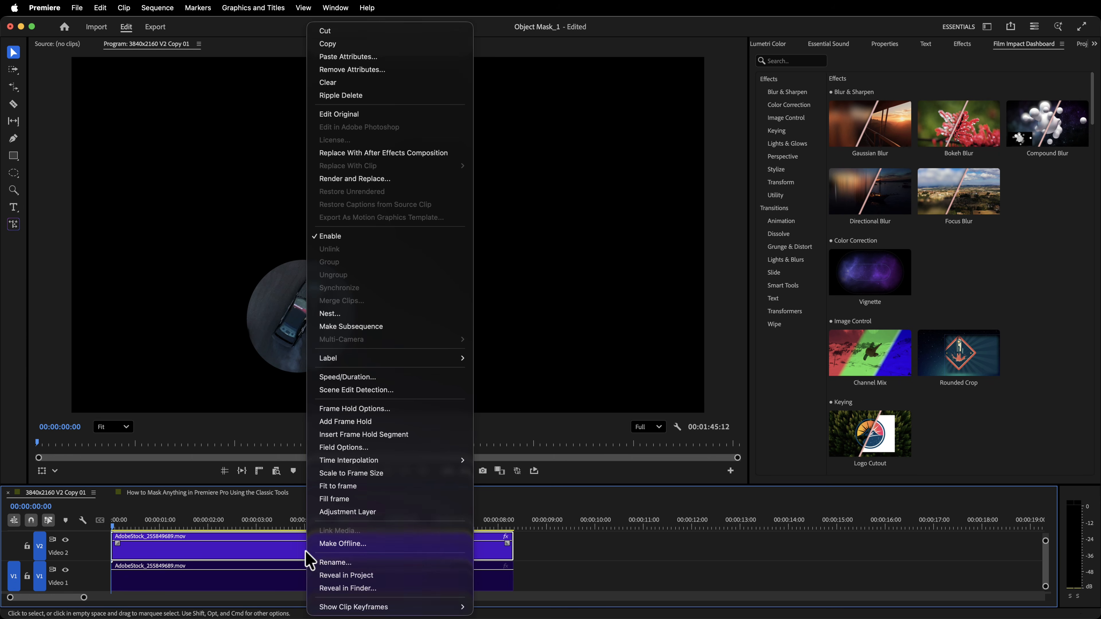
left_click(360, 315)
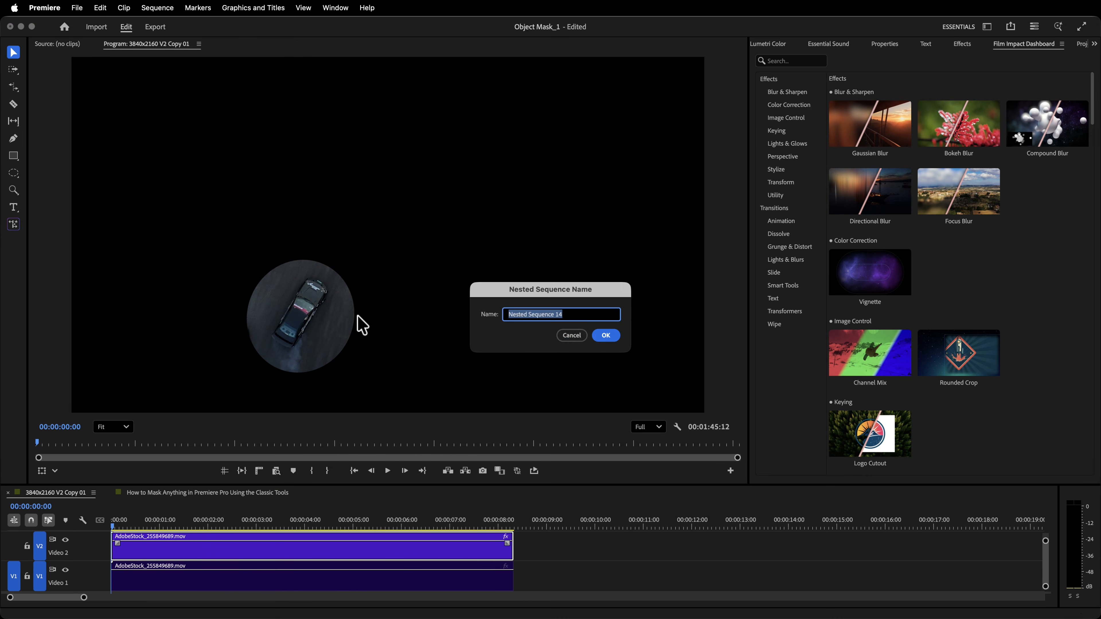
type("Mask")
key("Return")
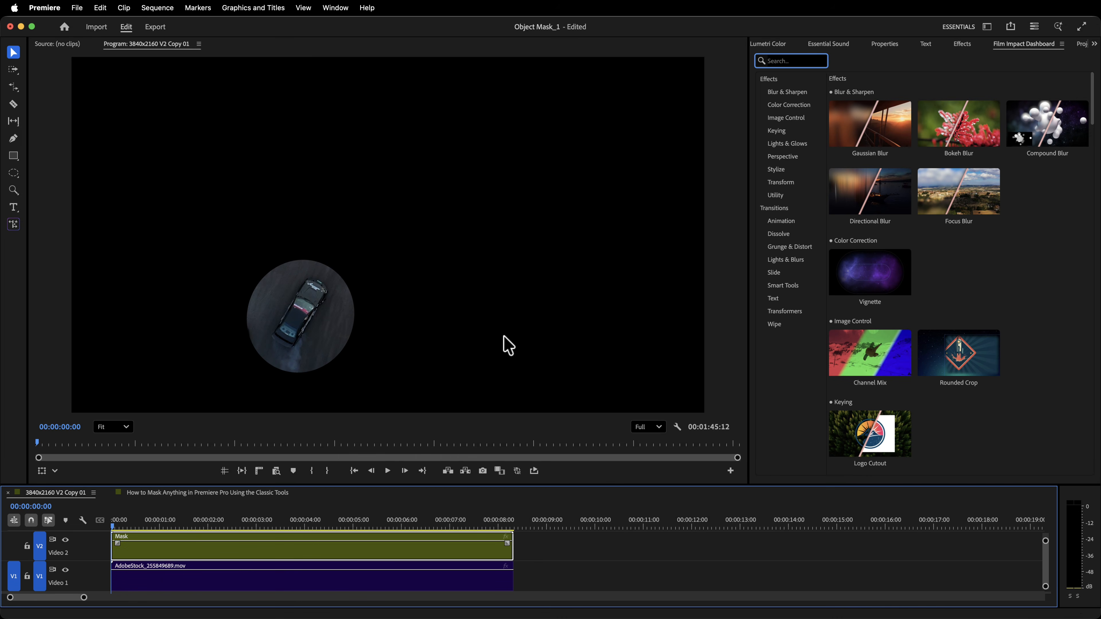
left_click(1017, 47)
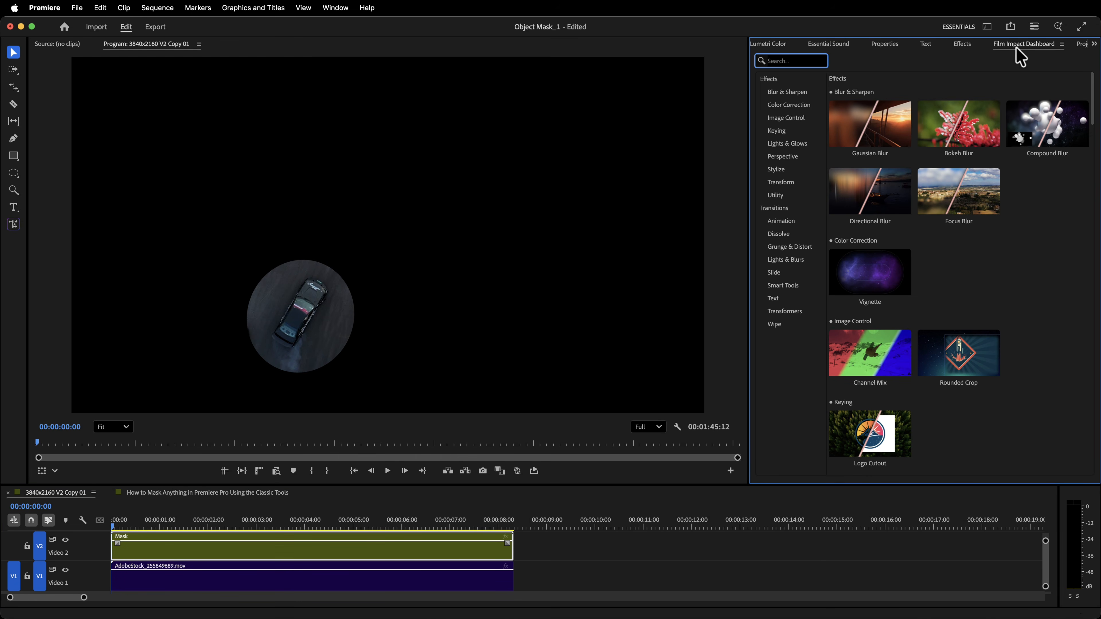
Find the Stroke effect in the Film Impact Dashboard and apply it to the nested Mask clip
left_click(334, 8)
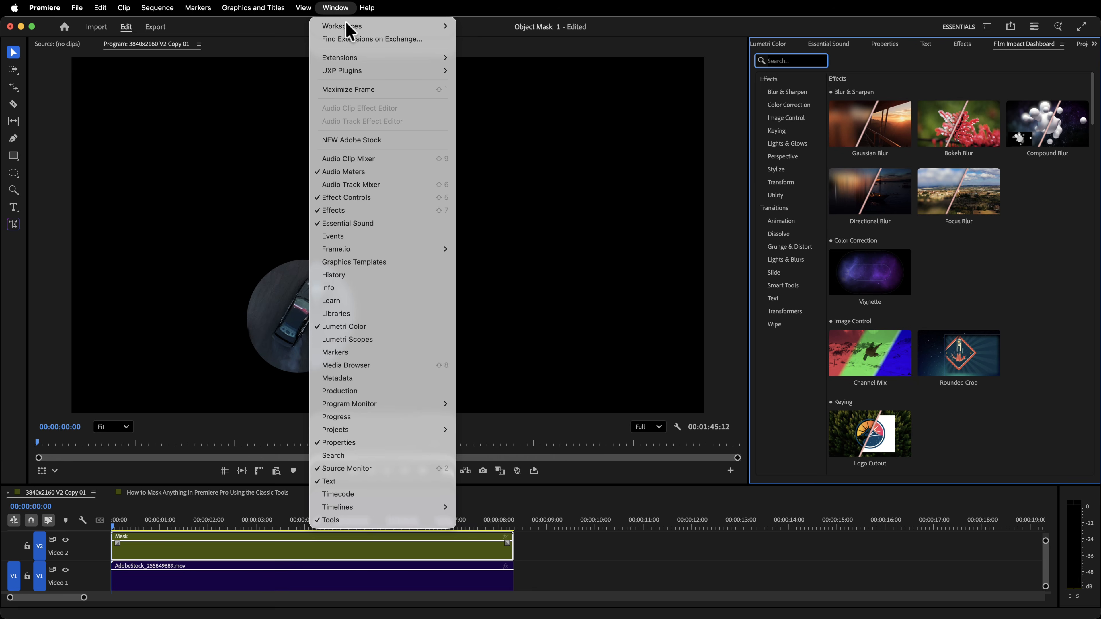
mouse_move(364, 58)
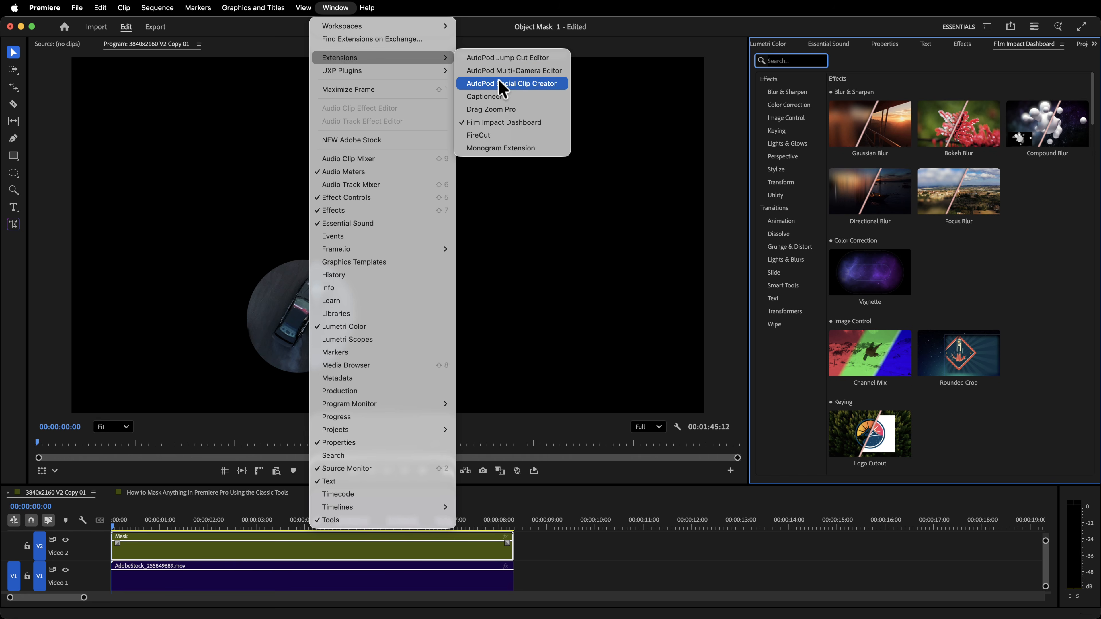
left_click(506, 124)
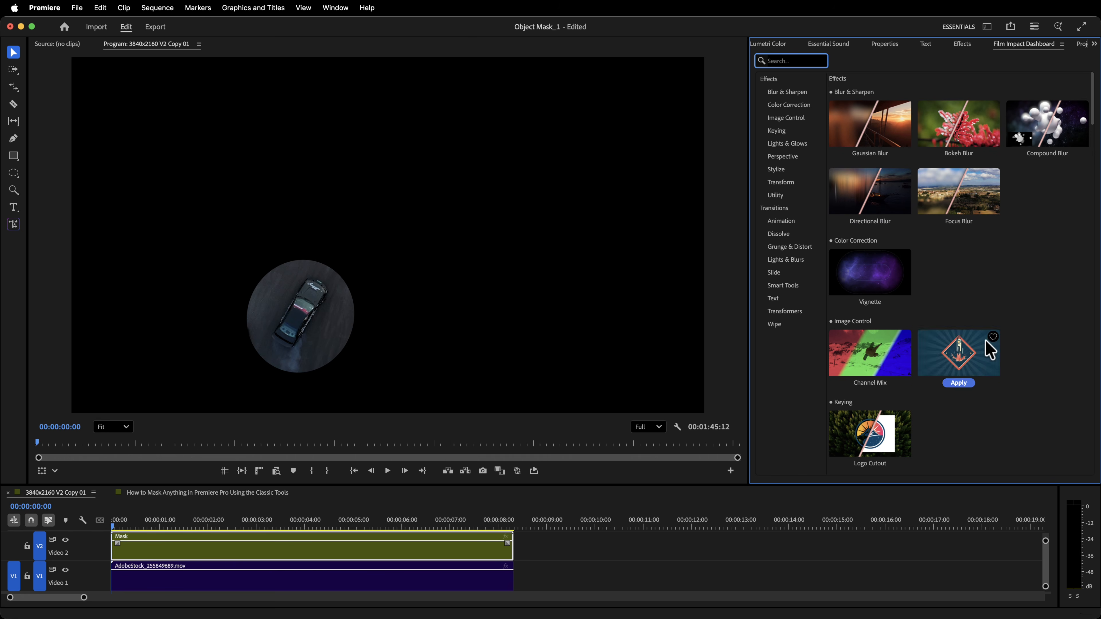
type("stroke")
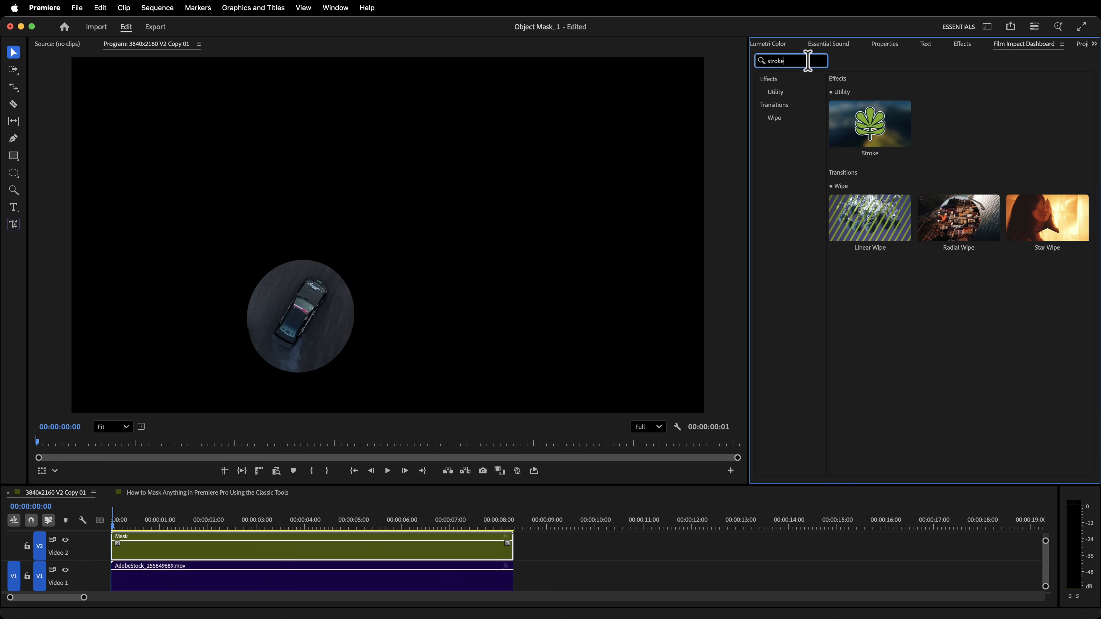
mouse_move(874, 159)
left_click(875, 154)
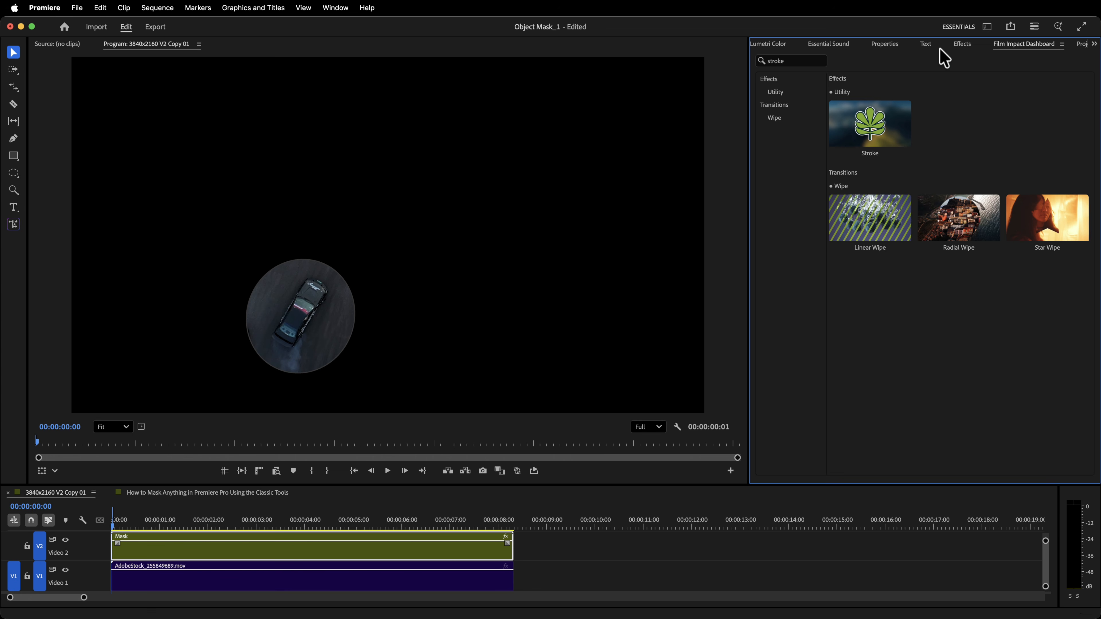
Set the Stroke effect's Color on the nested Mask clip to white (FFFFFF)
left_click(259, 559)
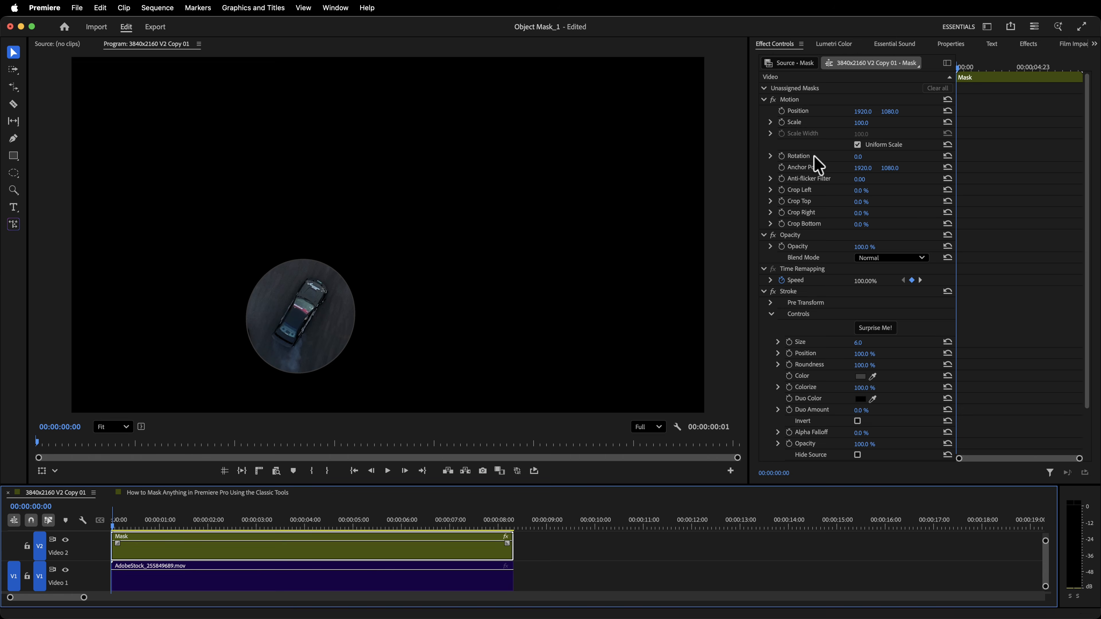
scroll(798, 354, "down", 3)
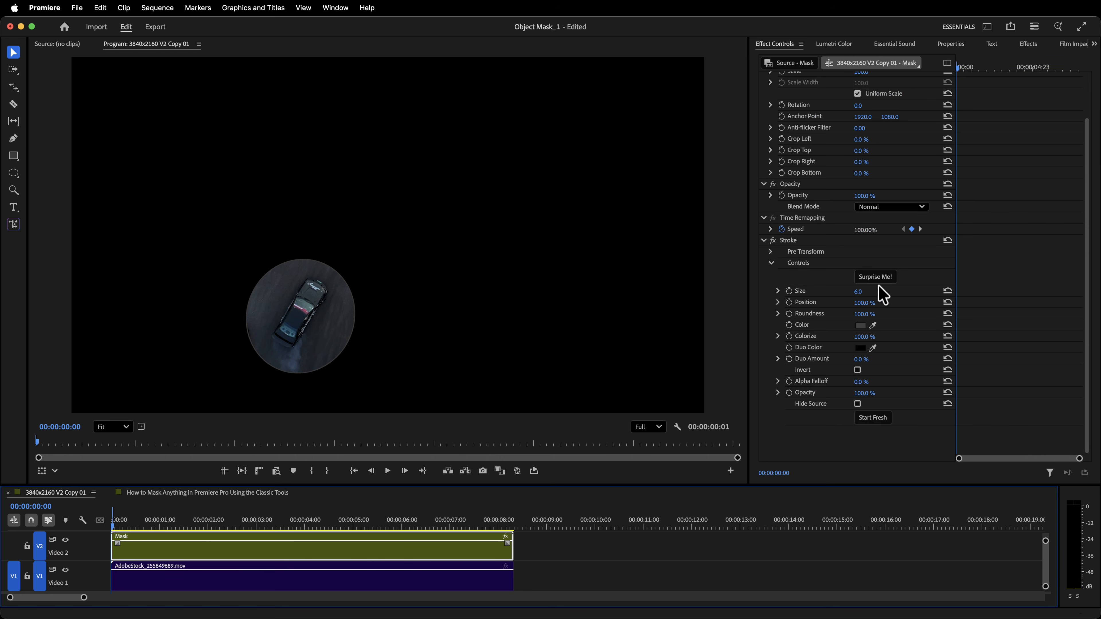
left_click(861, 326)
left_click_drag(494, 303, 336, 428)
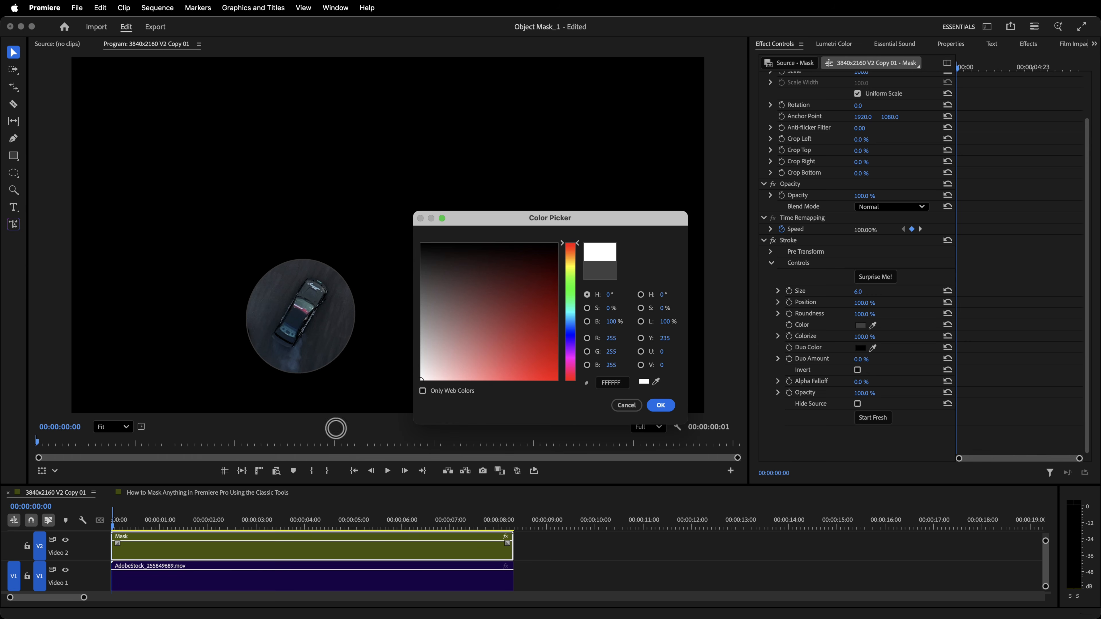
key("Return")
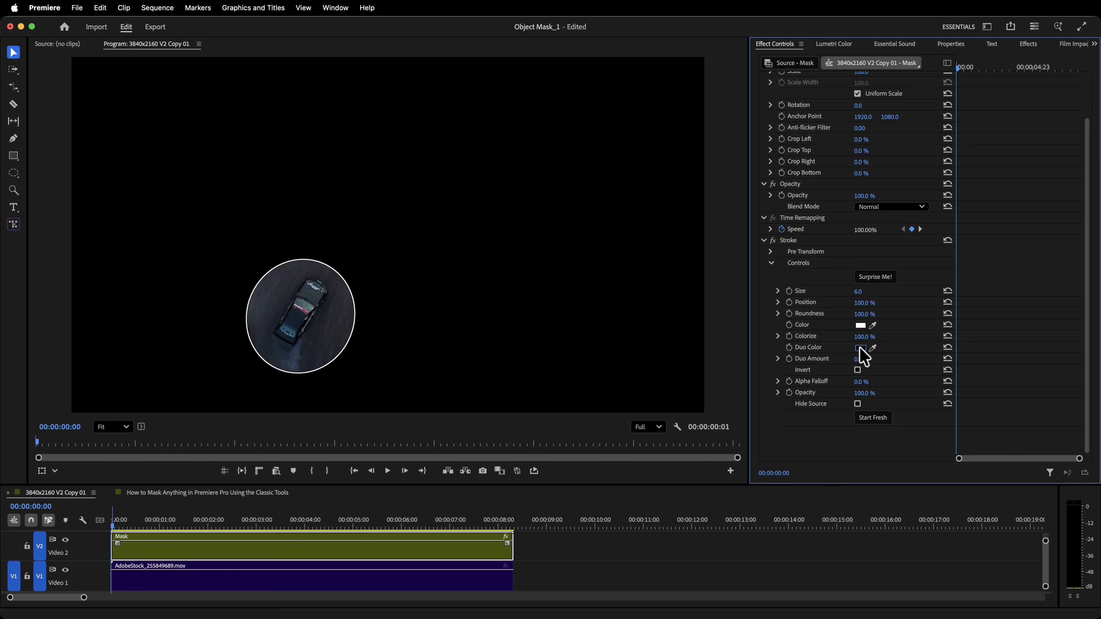
Set the Stroke effect's Duo Color to bright green (0FFF00)
left_click(861, 349)
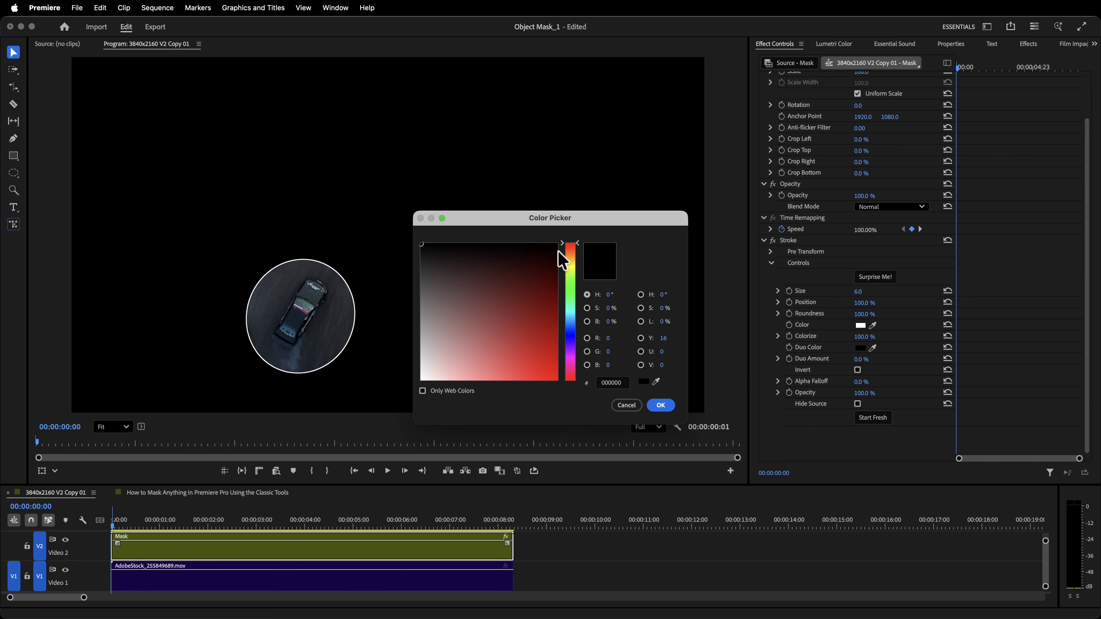
left_click_drag(560, 251, 564, 295)
left_click(531, 375)
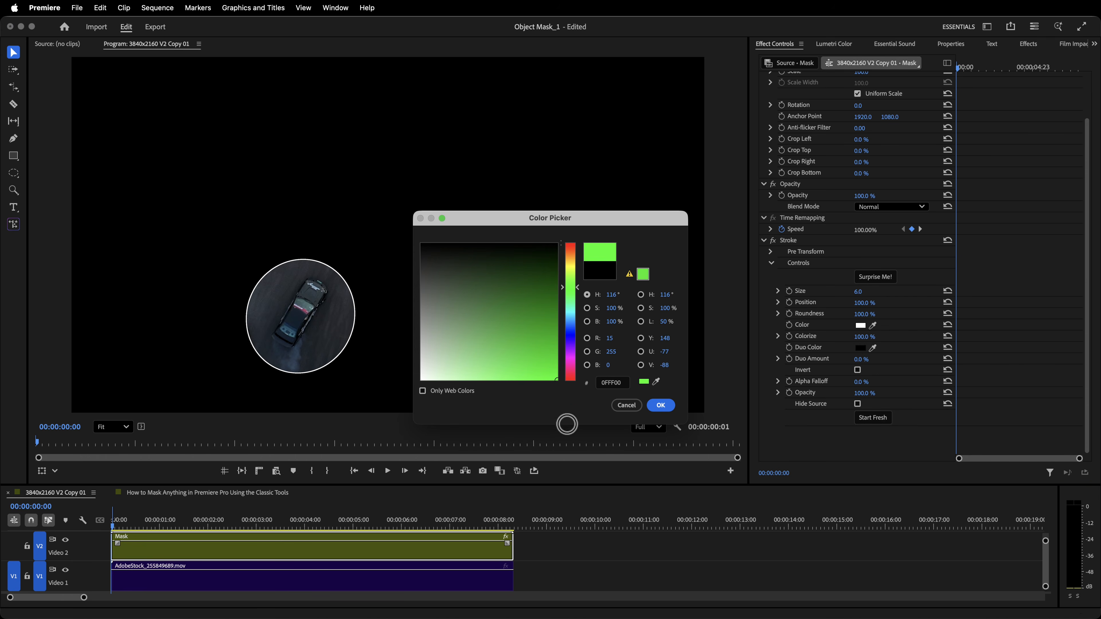
left_click(661, 405)
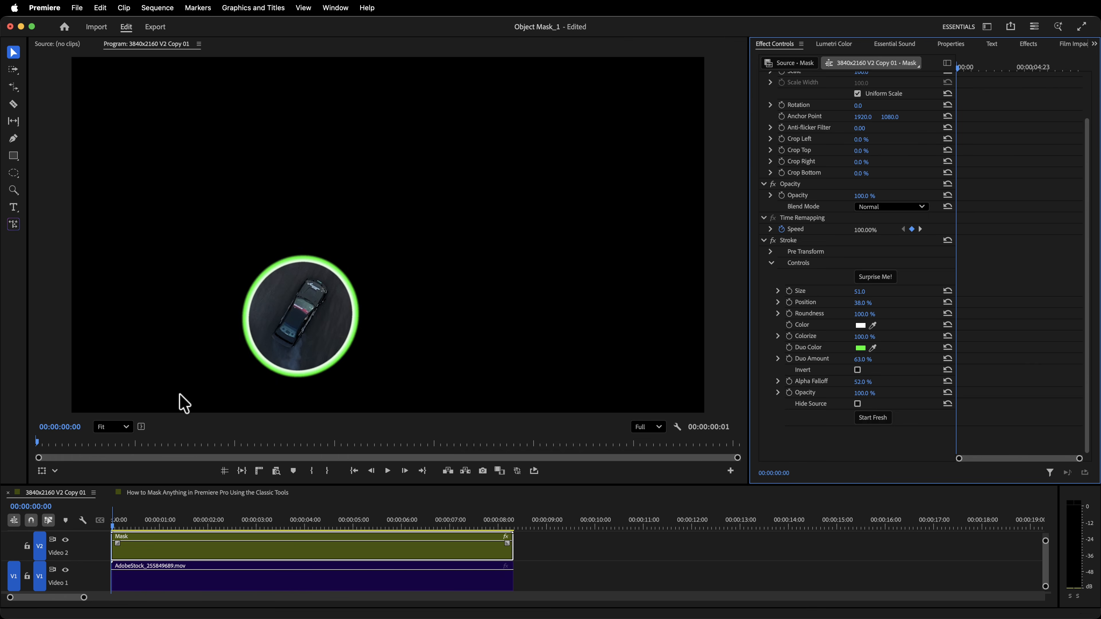
Turn on Hide Source in the Mask clip's Stroke effect so only the ring is rendered
left_click(278, 553)
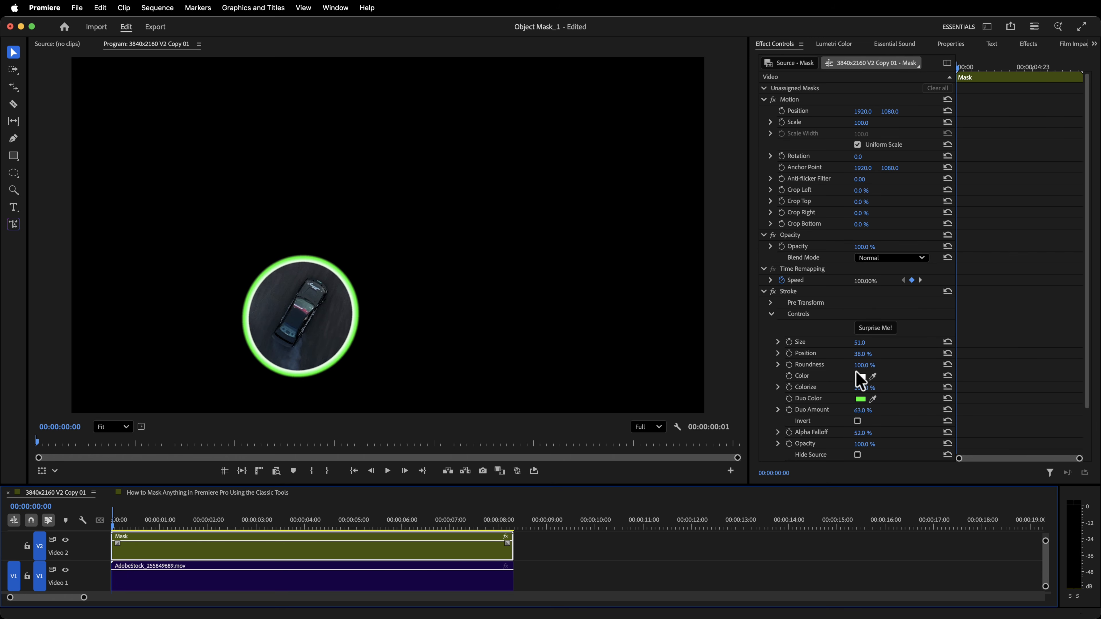
scroll(811, 321, "down", 2)
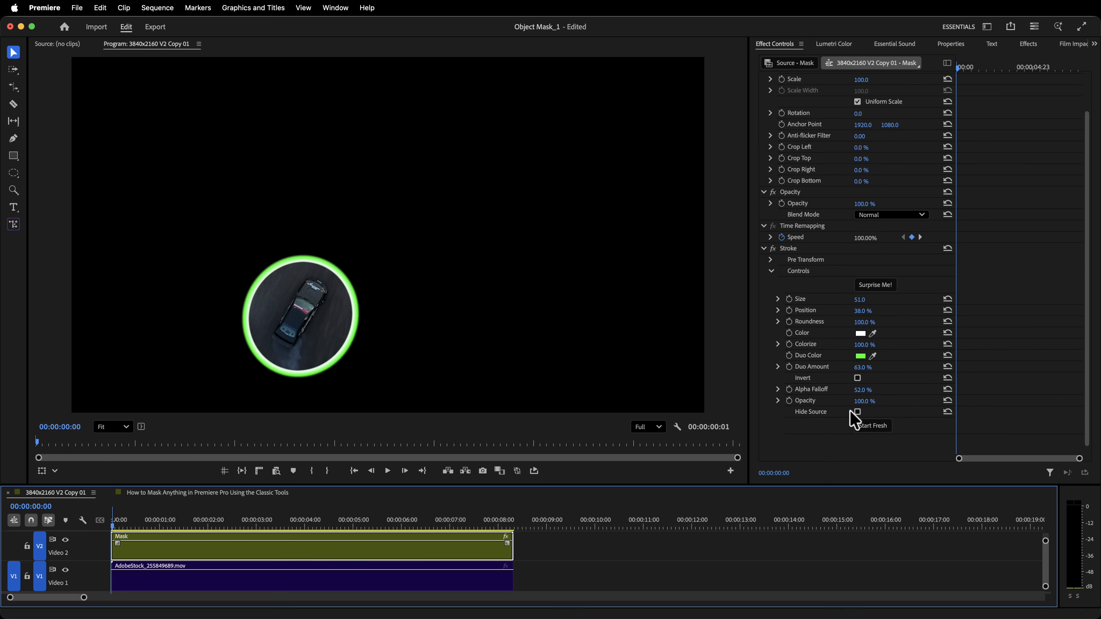
left_click(857, 412)
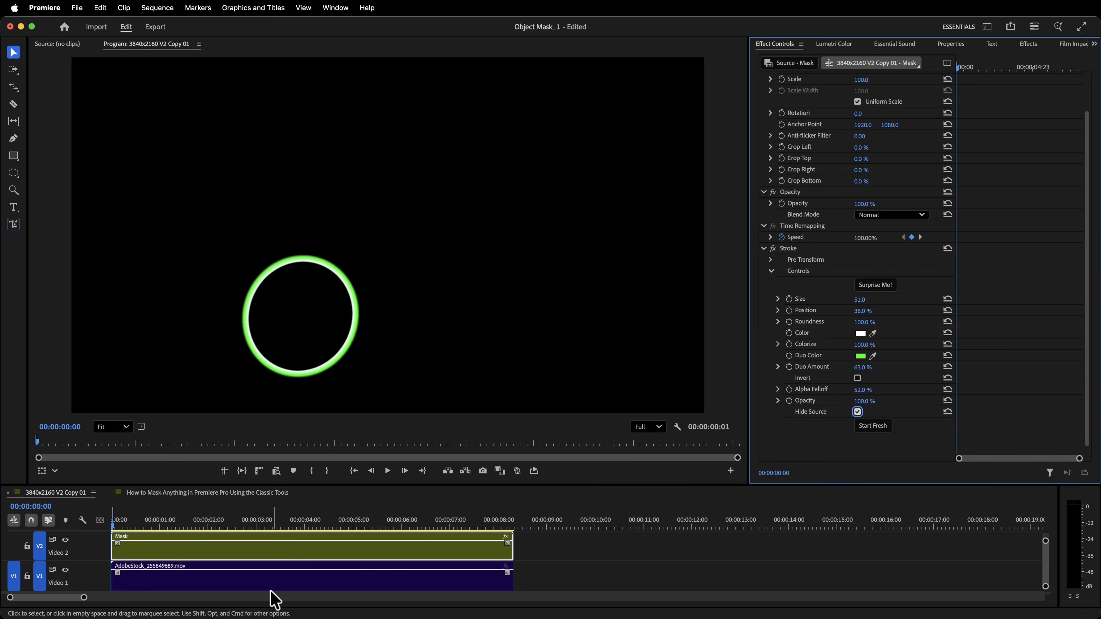
Re-enable the original clip on Video 1 and play back the ring over the footage
left_click(261, 583)
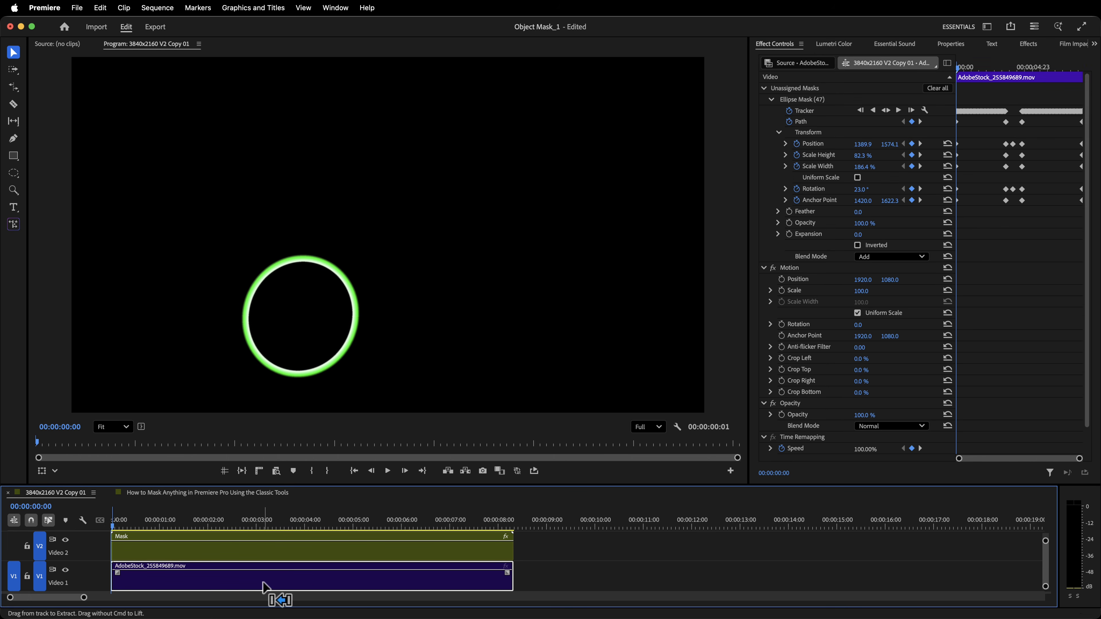
key("super+shift+e")
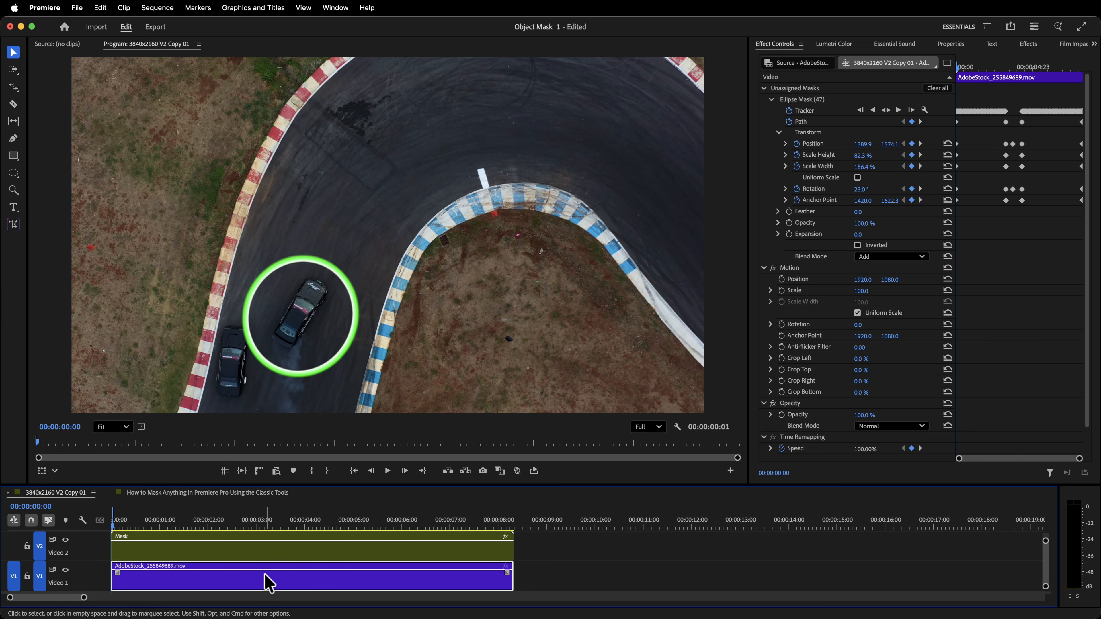
key("space")
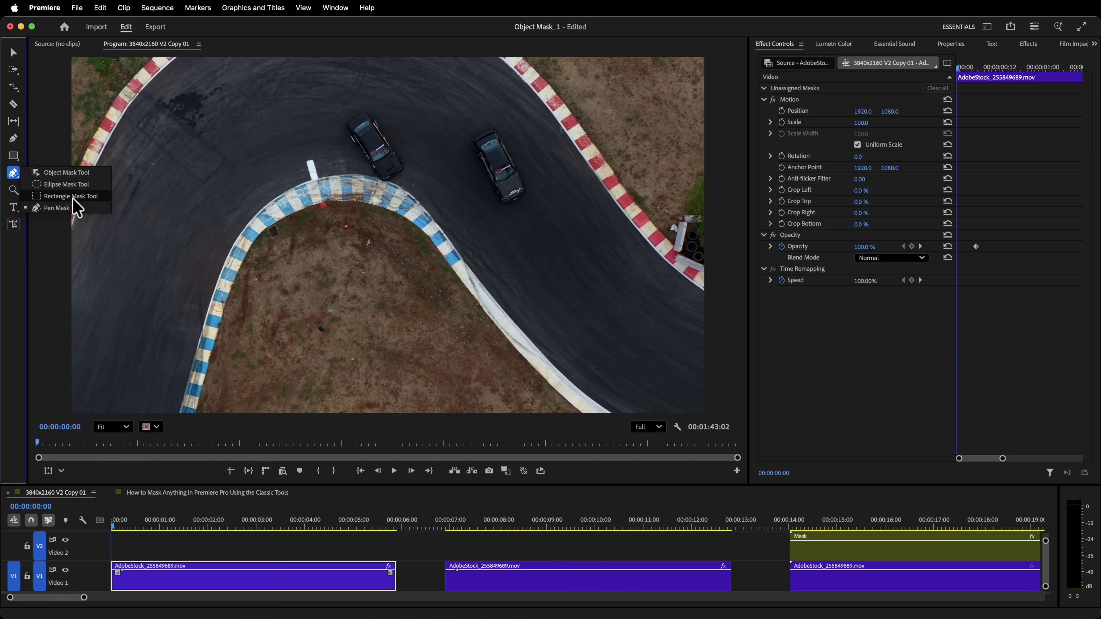
Draw a closed Pen Mask point by point around the upper-left car in the first clip on Video 1
left_click(78, 208)
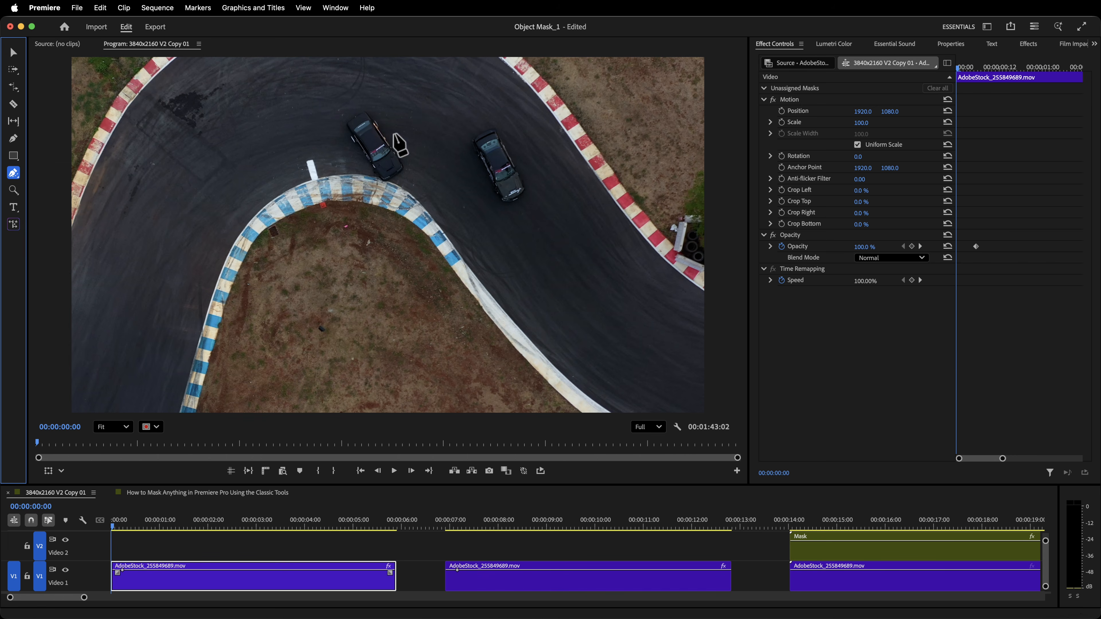
left_click(348, 128)
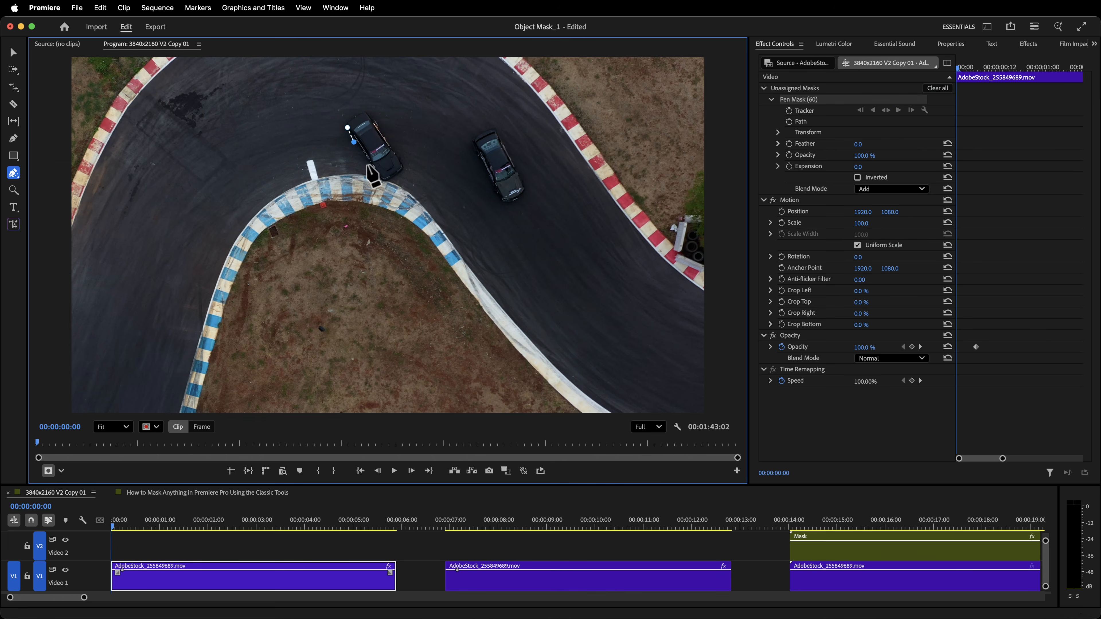
left_click(387, 179)
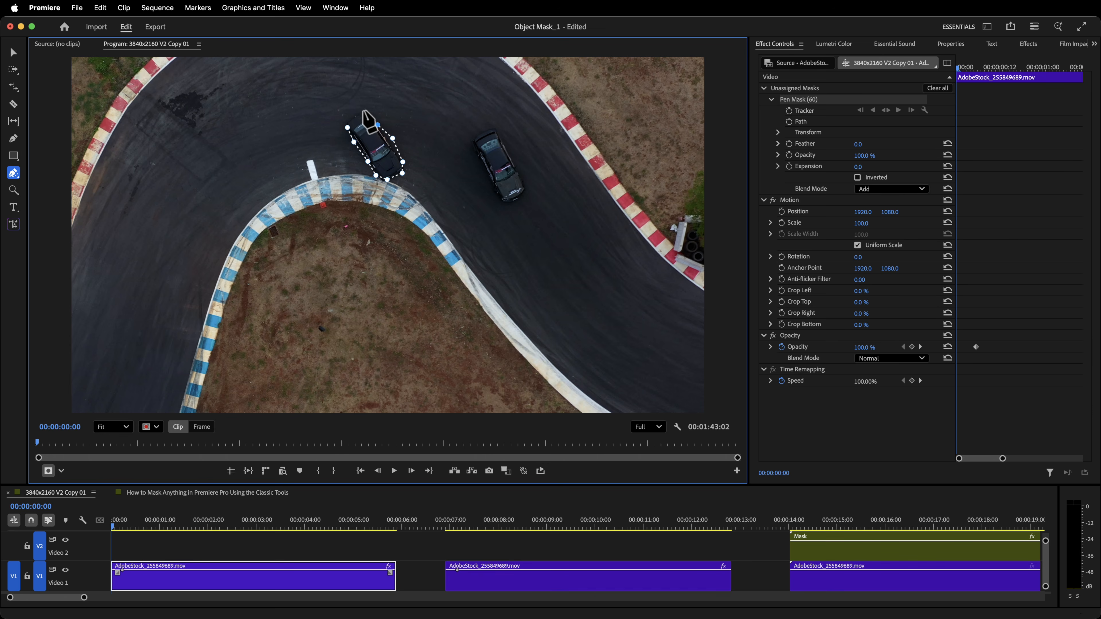
left_click(347, 127)
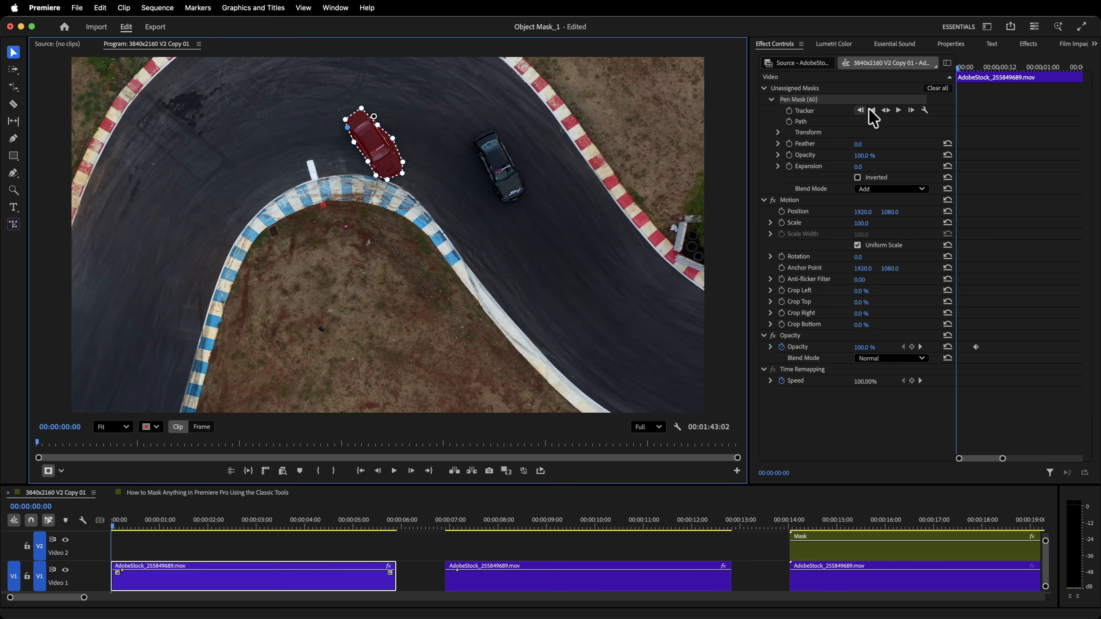
Fit the pen mask's side point to the car's edge and track the mask forward frame by frame
left_click(898, 110)
left_click(862, 111)
scroll(388, 150, "up", 8)
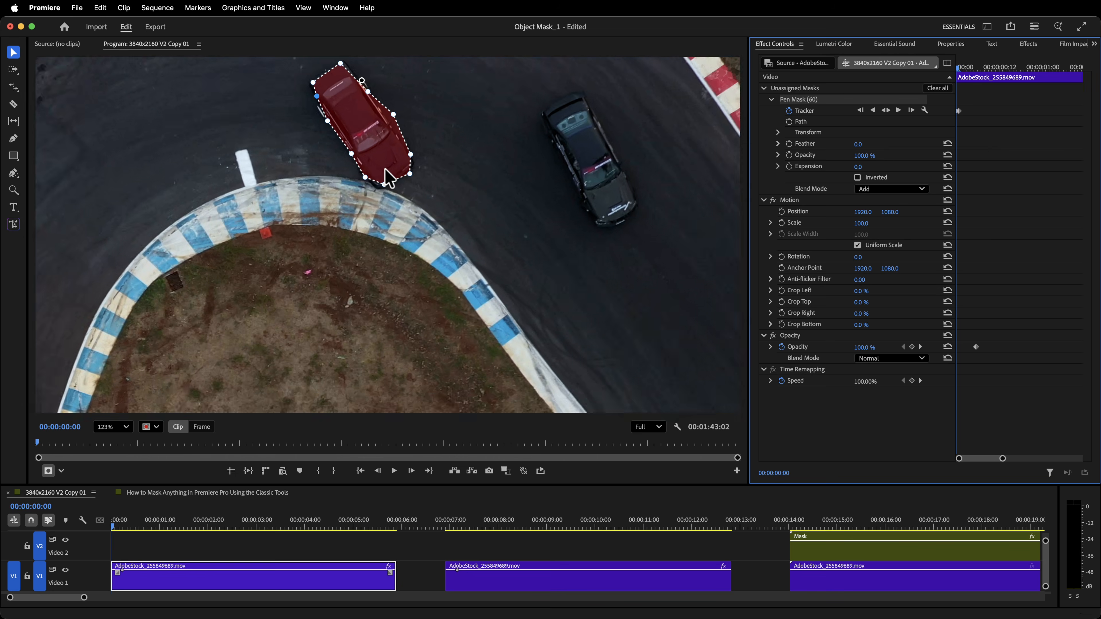
mouse_move(382, 161)
left_mouse_down()
mouse_move(337, 350)
mouse_move(344, 327)
left_mouse_up()
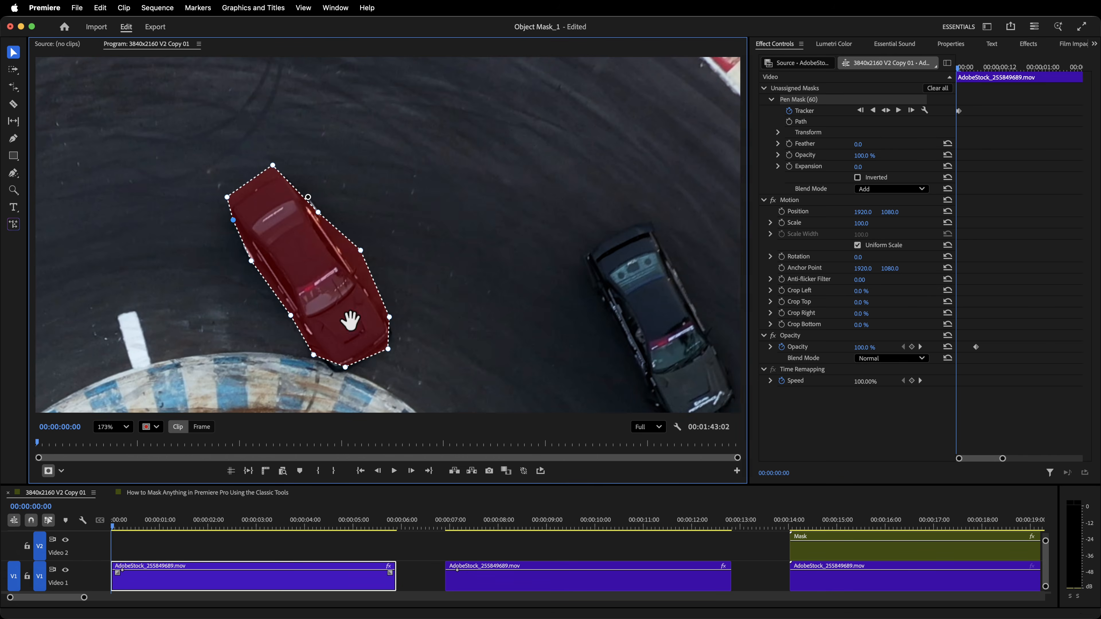
mouse_move(353, 259)
left_mouse_down()
mouse_move(346, 275)
mouse_move(358, 254)
mouse_move(355, 267)
left_mouse_up()
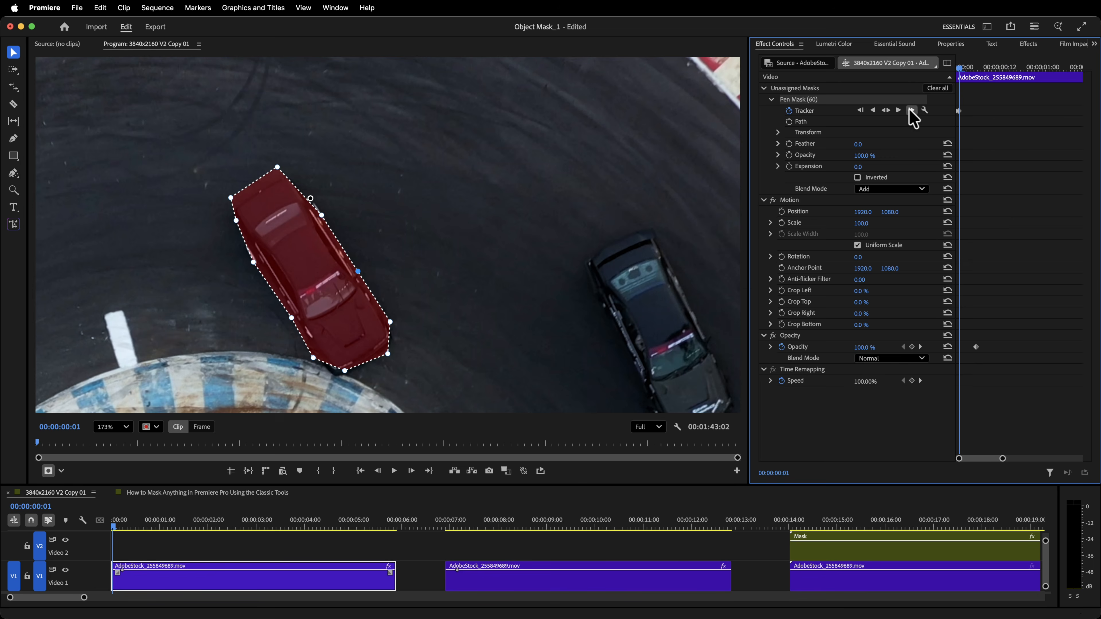
left_click(912, 110)
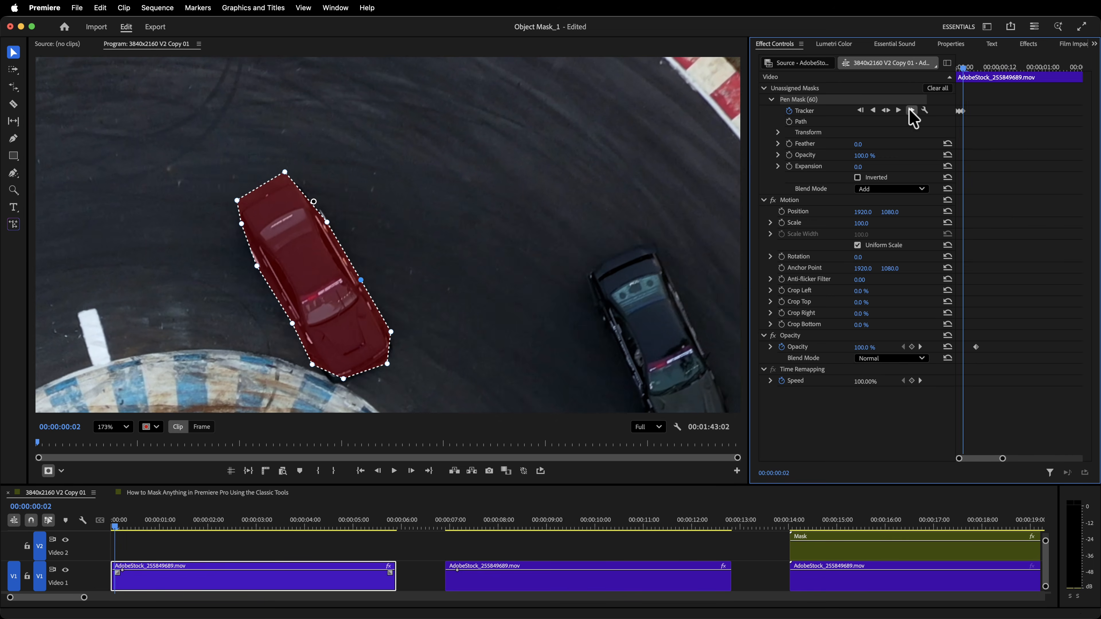
Switch mask editing to Frame mode and pull two side points outward from the car at 00:00:00:03
left_click(203, 426)
left_click_drag(361, 284, 424, 226)
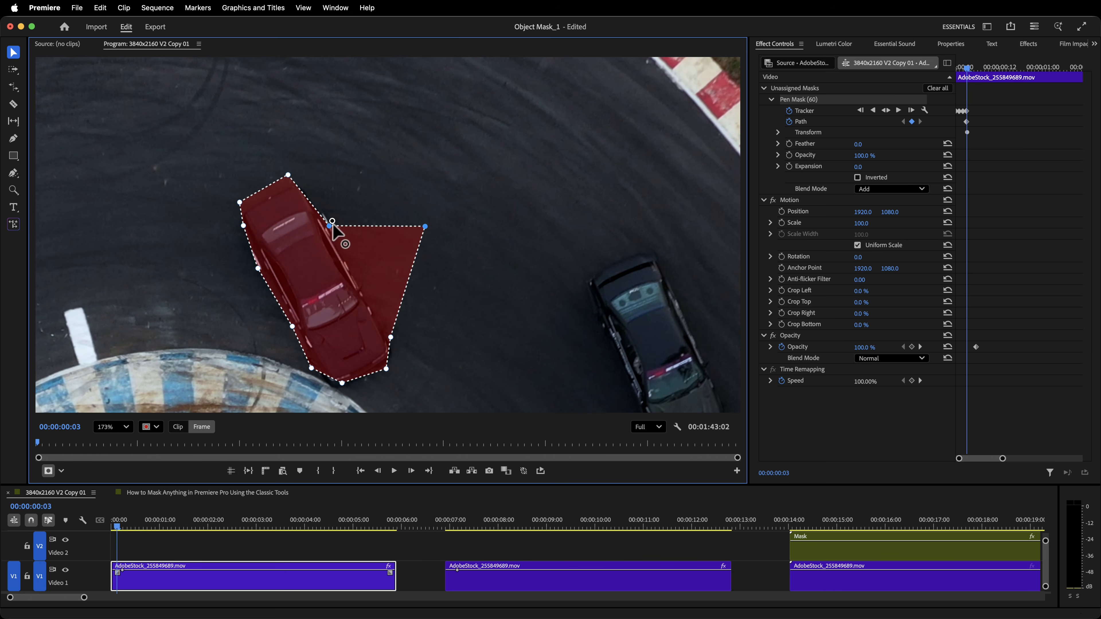
left_click_drag(328, 226, 334, 139)
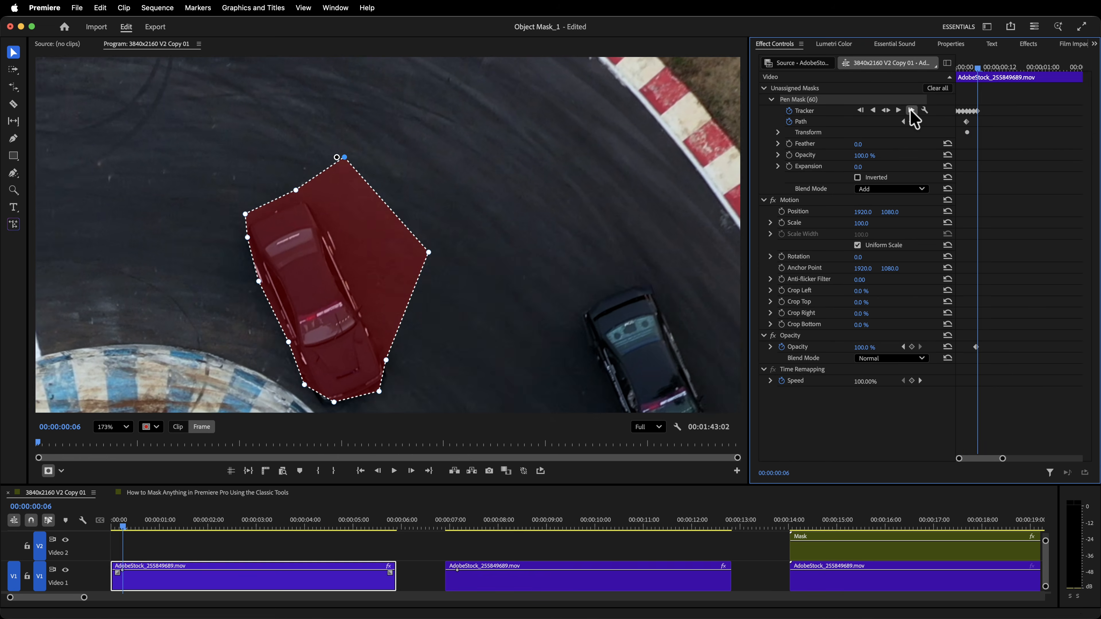
Move both points back onto the car's edge at 00:00:00:07 and recheck the frames from the previous Path keyframe
left_click_drag(430, 259, 363, 313)
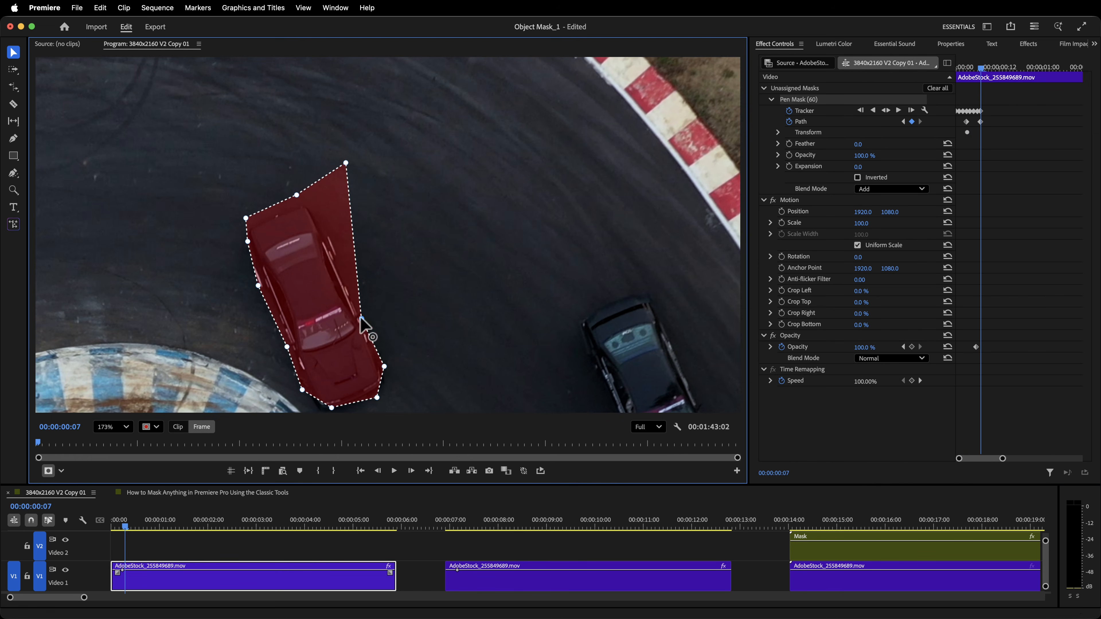
left_click_drag(345, 163, 328, 238)
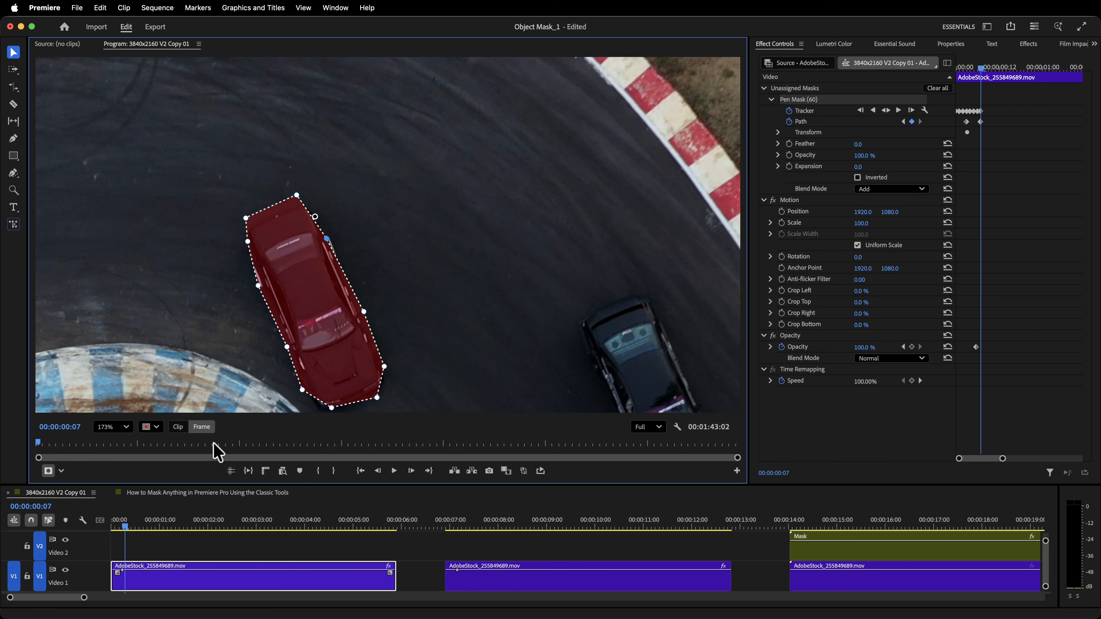
left_click(904, 122)
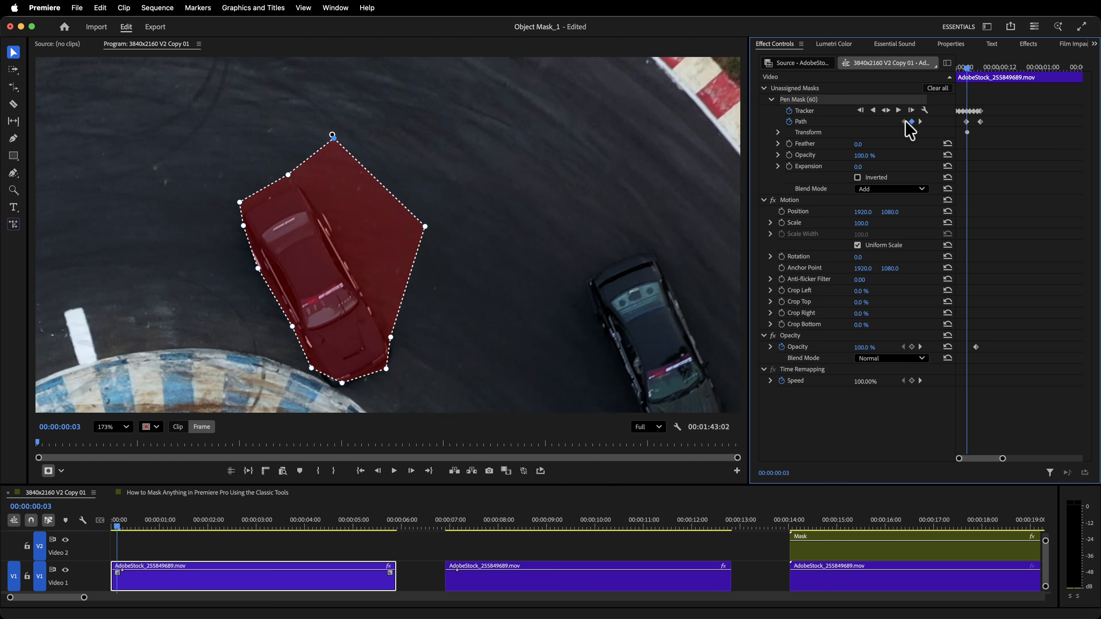
left_click(912, 110)
left_click(912, 111)
left_click(912, 110)
left_click(912, 111)
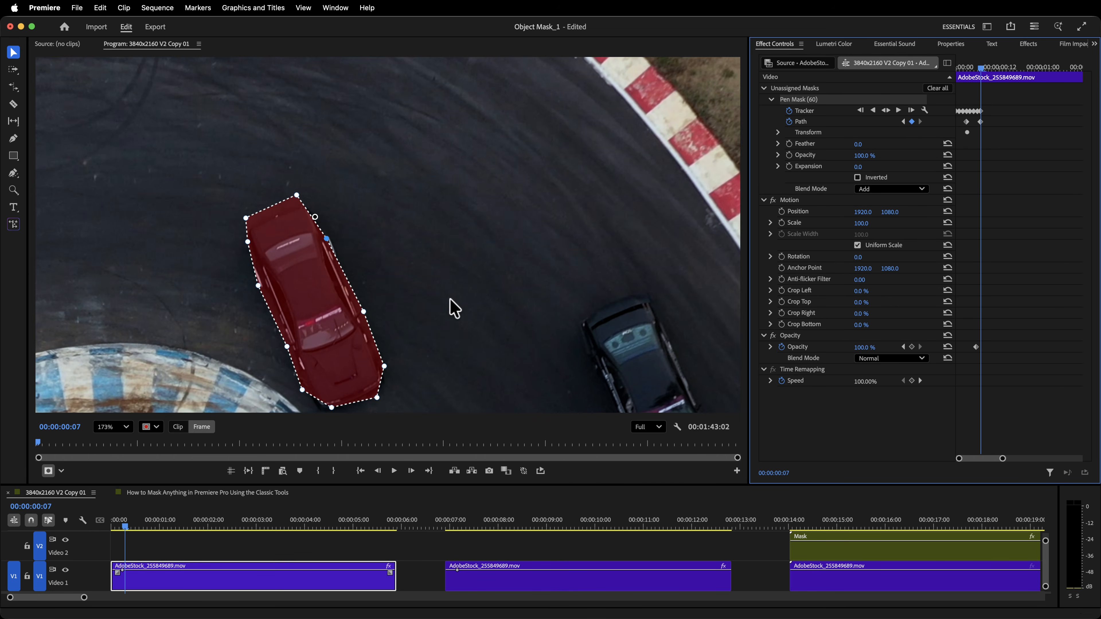
Use the Pen Mask Tool to pull curve handles from the mask point beside the car's rear window
left_click(14, 173)
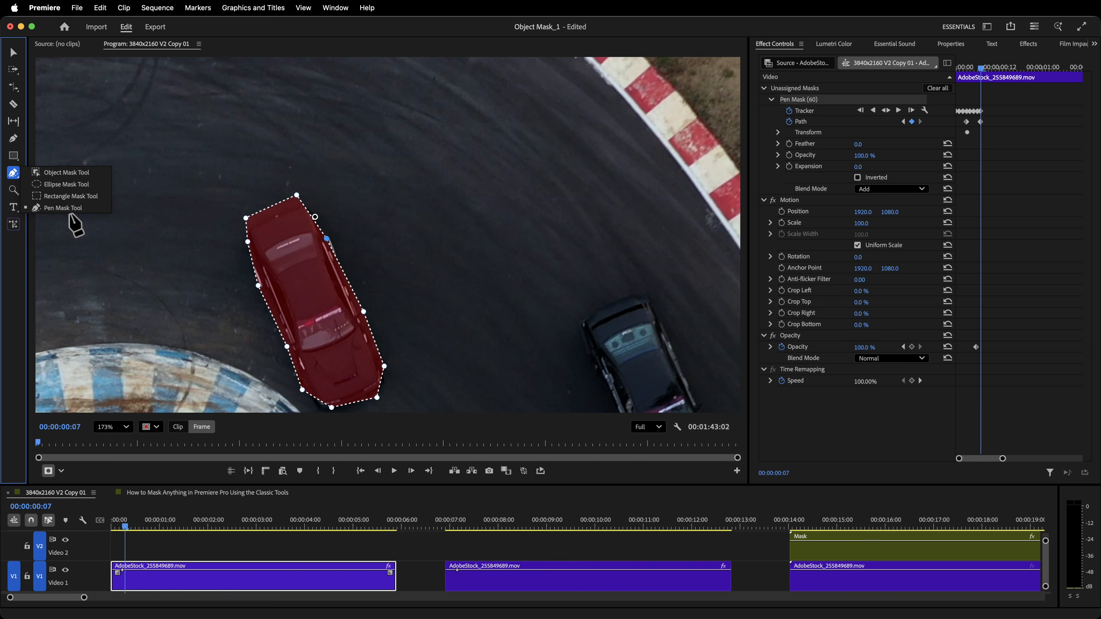
left_click(66, 208)
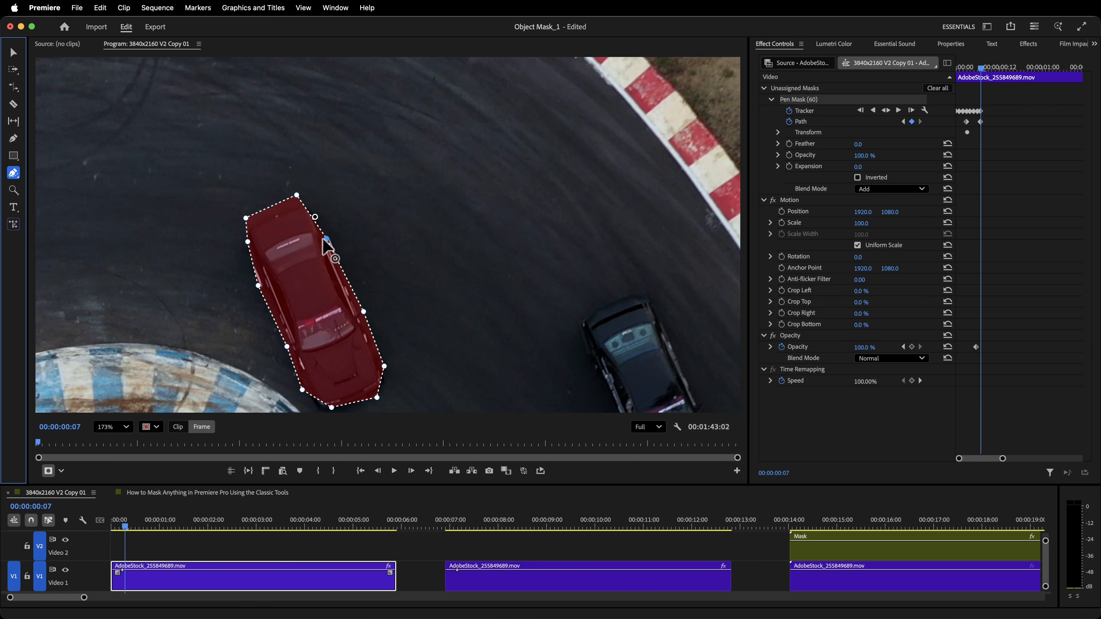
left_click_drag(327, 239, 316, 207)
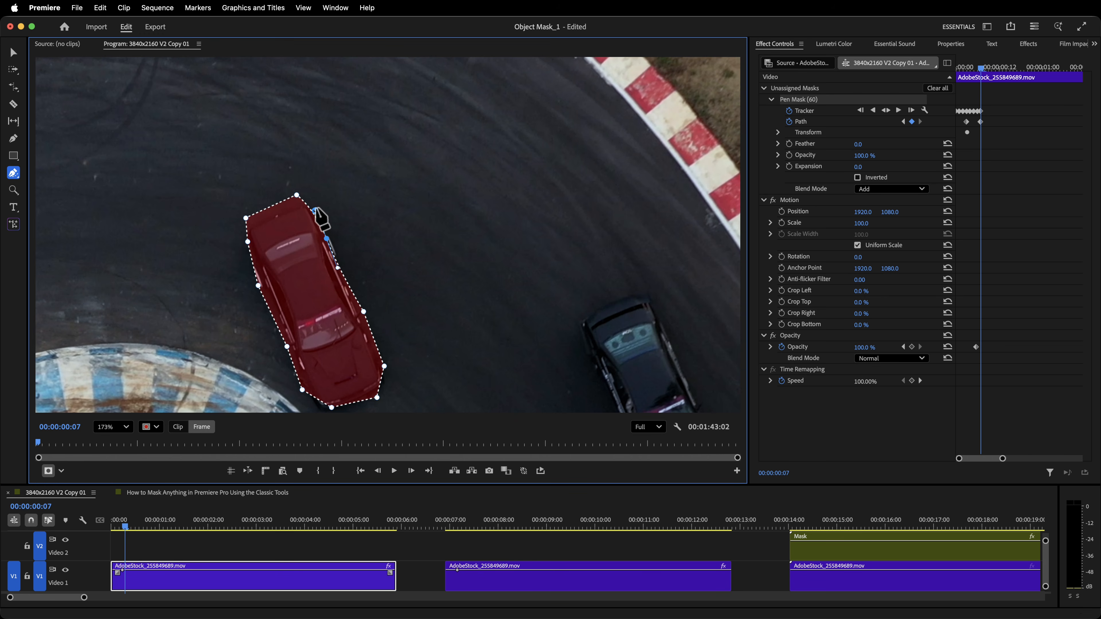
Pull the curve handle far outward from the mask point beside the car's rear window and undo the change
left_click_drag(337, 270, 434, 265)
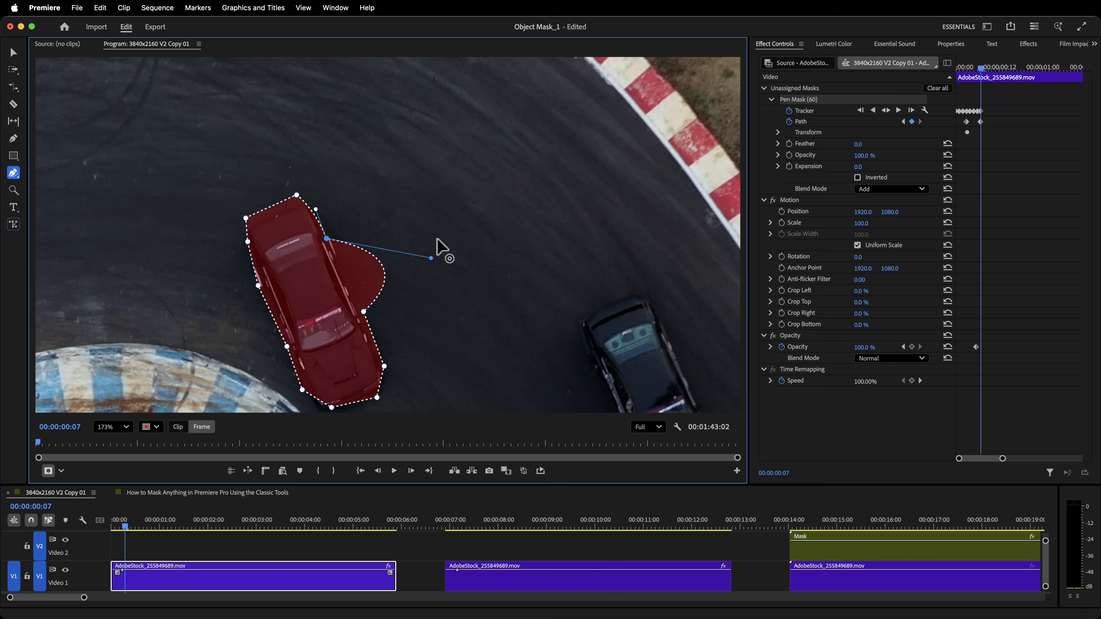
key("super+z")
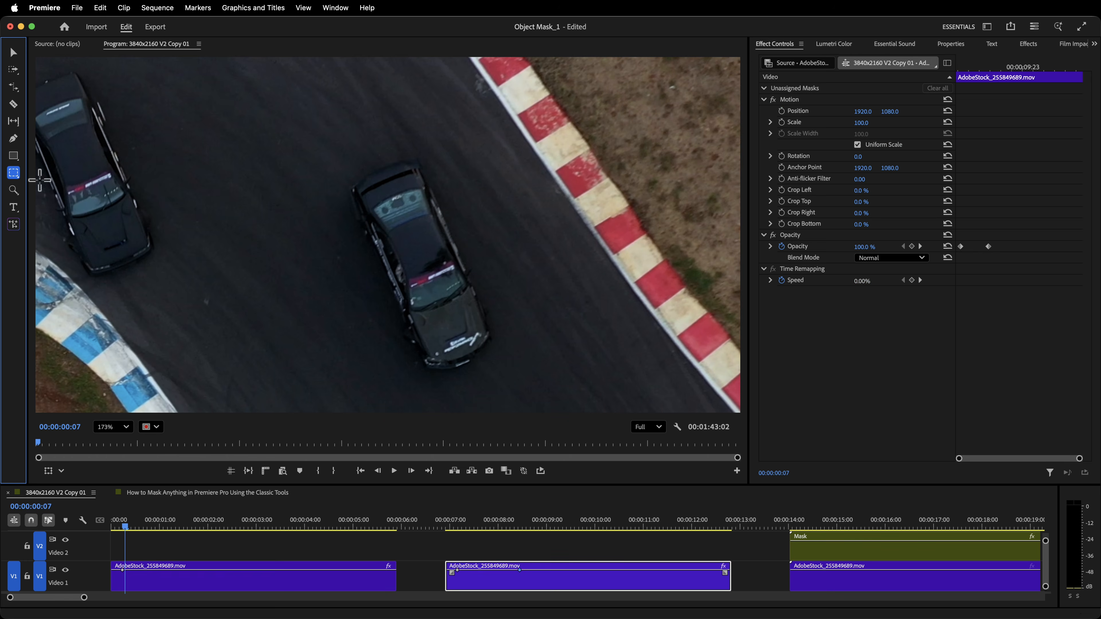
Draw a rectangle mask on the second clip, check it at 00:00:08:07 and return the playhead to 00:00:02:14
left_click(299, 133)
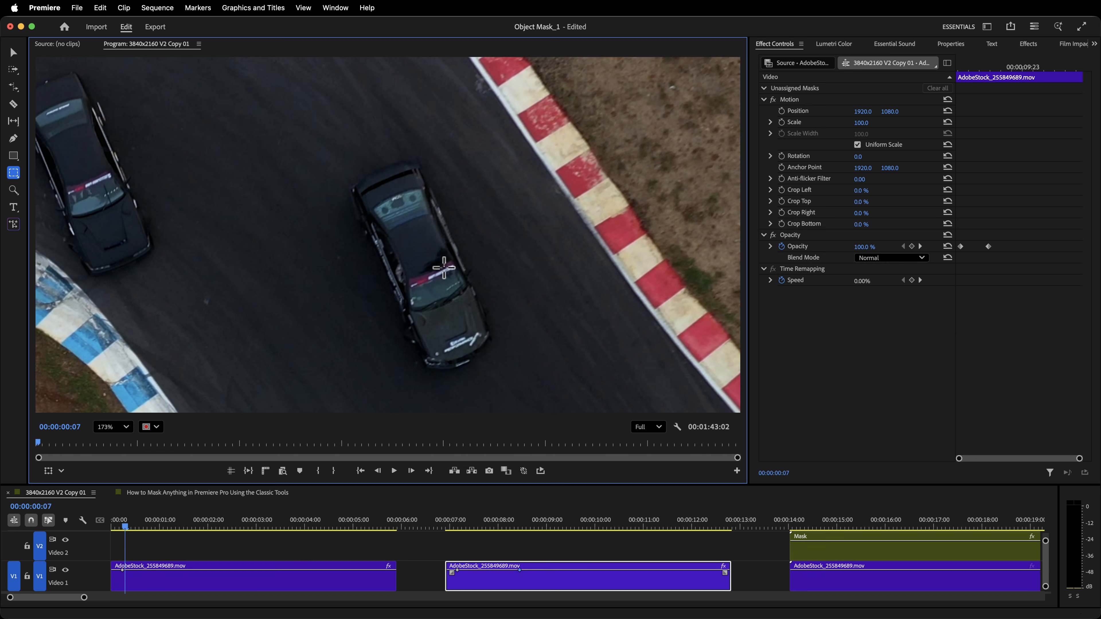
left_click_drag(444, 268, 446, 271)
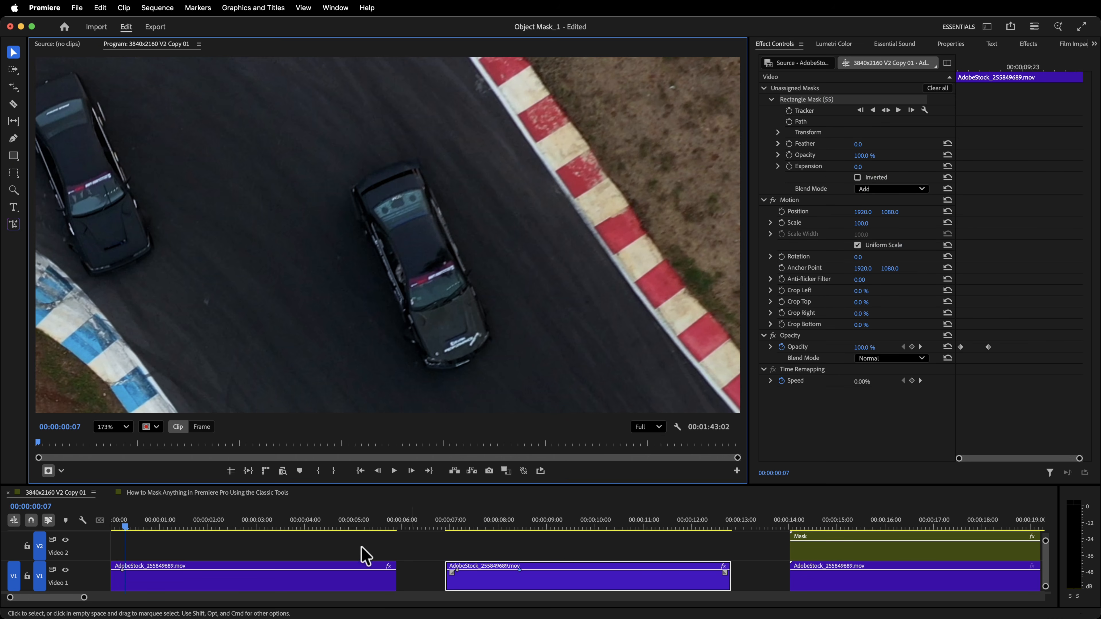
left_click_drag(118, 527, 513, 557)
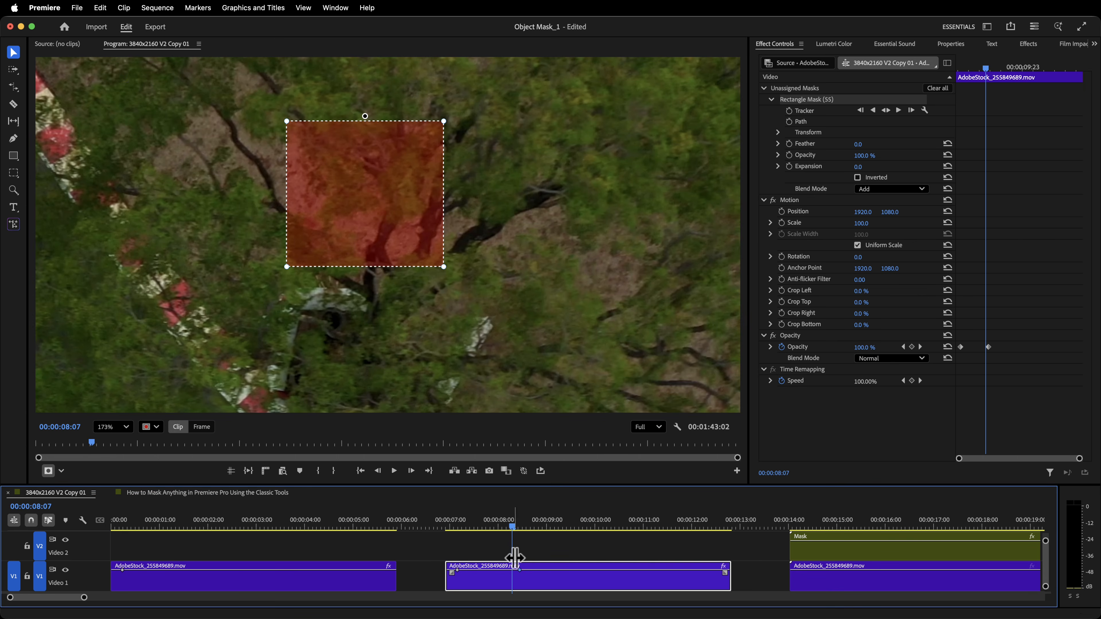
left_click_drag(499, 527, 236, 551)
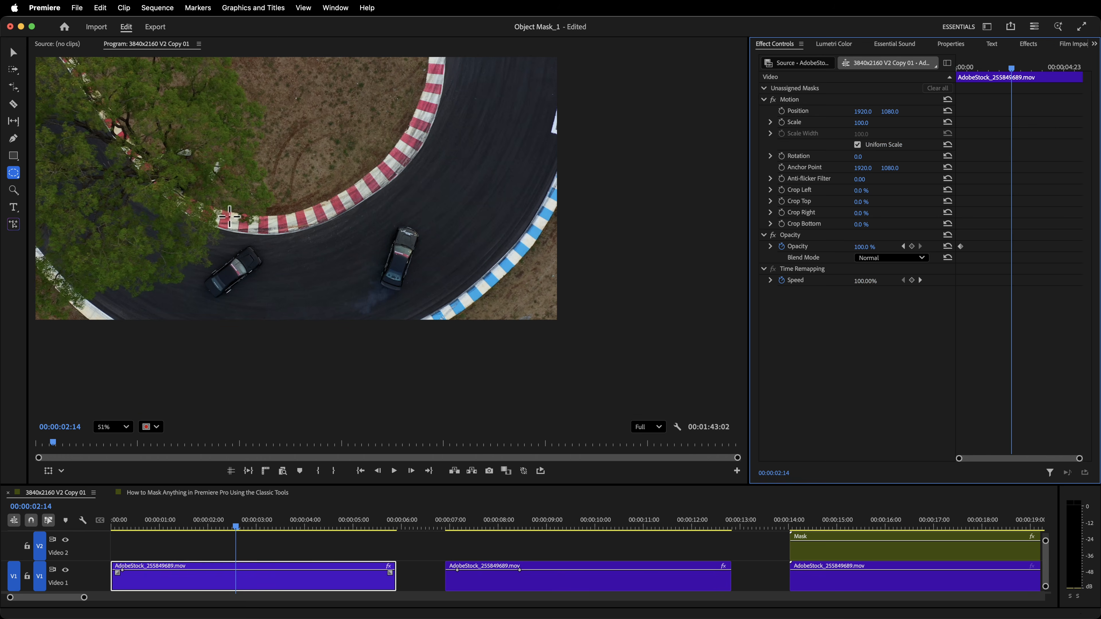
Draw a square rectangle mask around the car nearer the blue-and-white kerb on the first clip
scroll(376, 224, "down", 2)
scroll(377, 224, "up", 5)
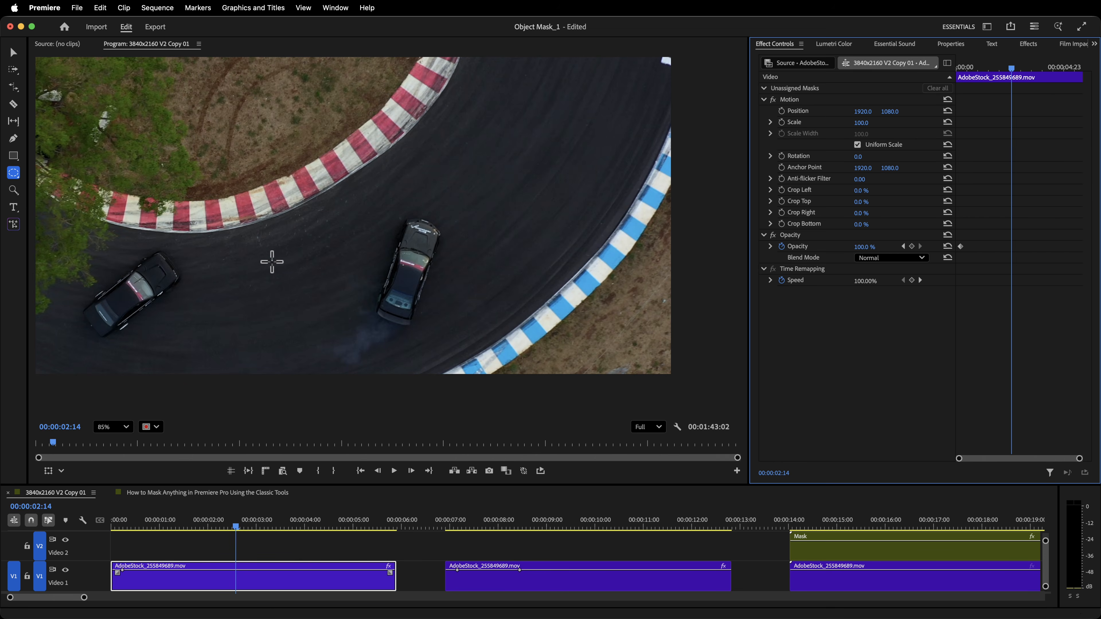
left_click_drag(11, 180, 52, 196)
left_click_drag(304, 162, 522, 379)
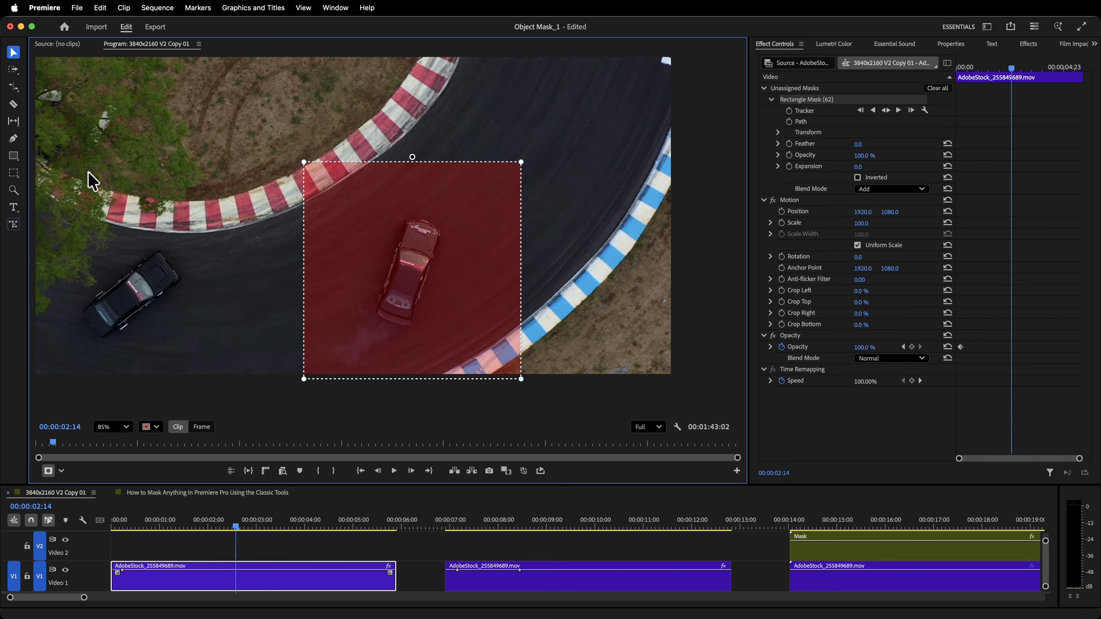
Try starting a pen mask above the same car, and undo it together with the rectangle mask
left_click(12, 173)
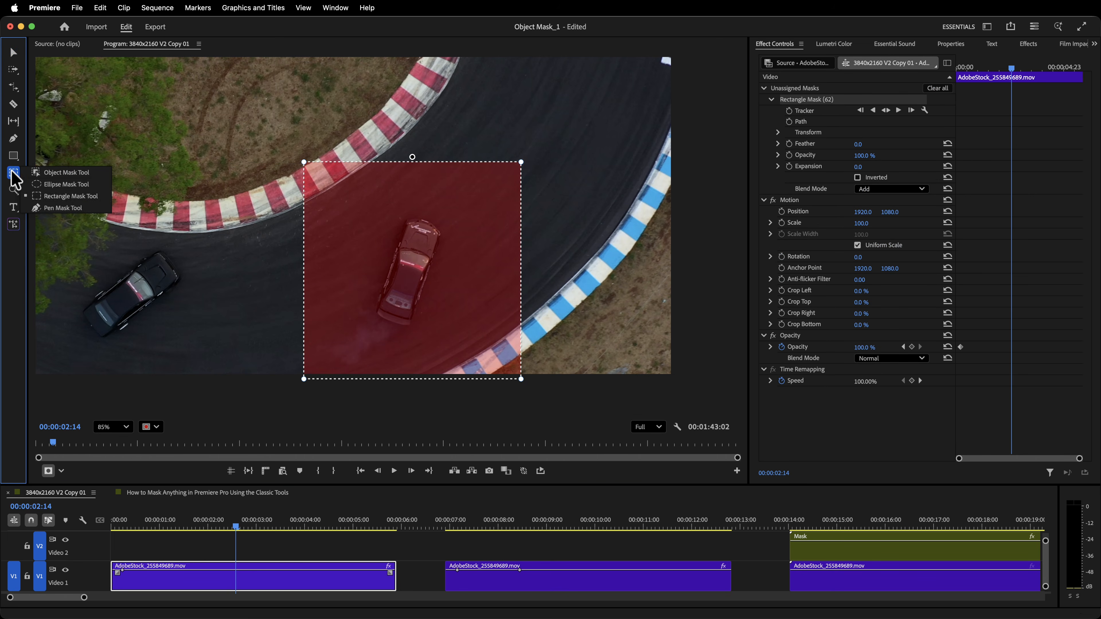
left_click(74, 207)
left_click(348, 162)
left_click_drag(457, 161, 465, 177)
key("super+z")
key("super+z")
key("super+z")
key("super+z")
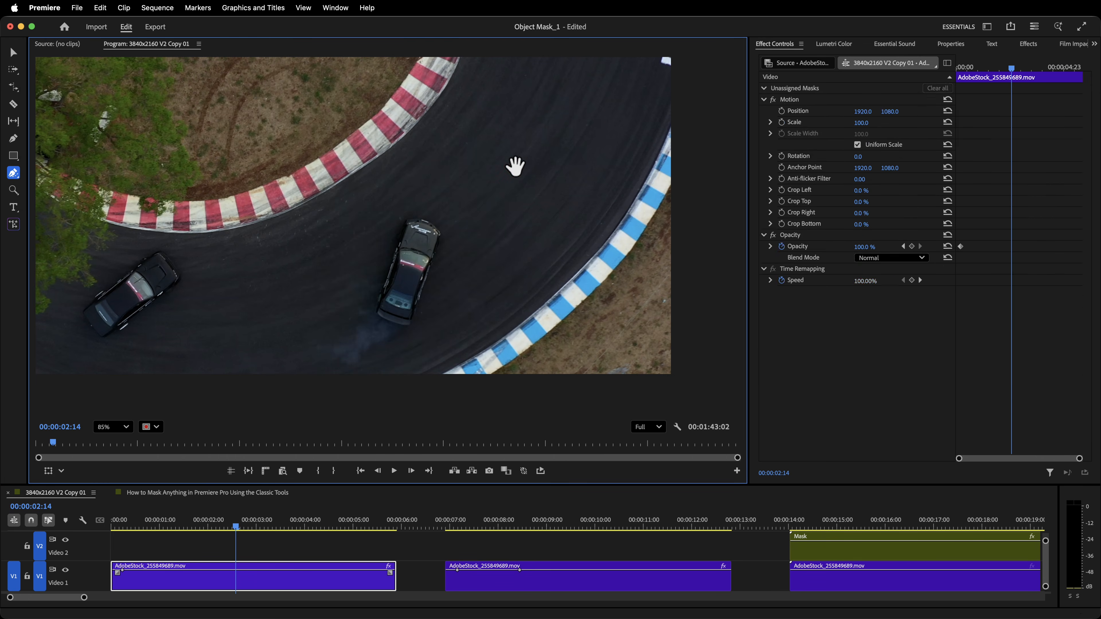
Draw an ellipse mask around the car nearer the blue-and-white kerb at 00:00:02:14
left_click(12, 173)
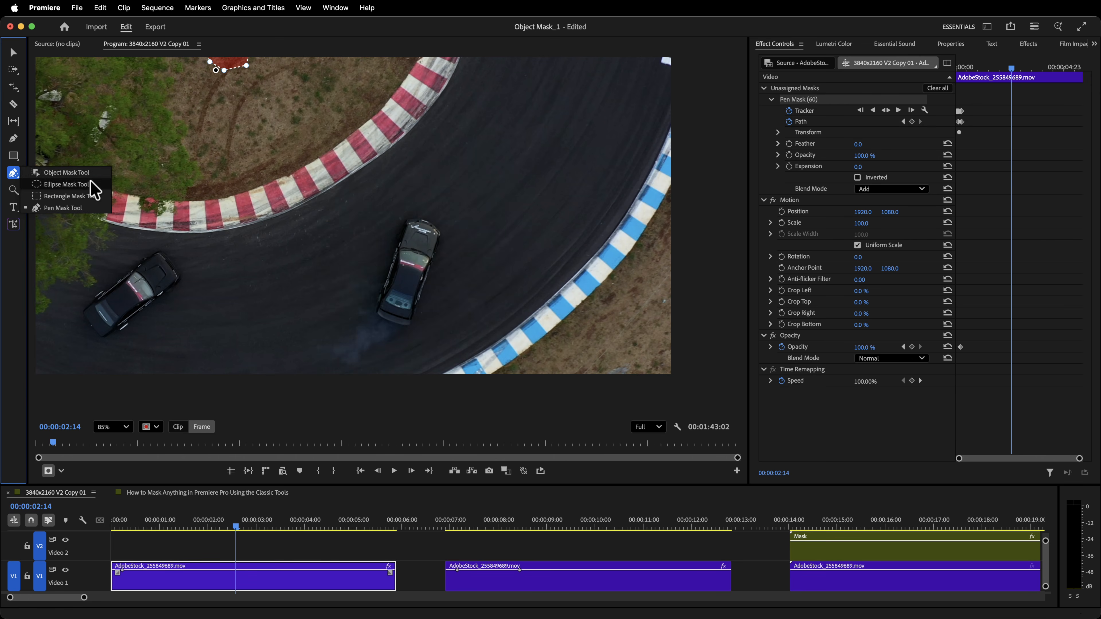
left_click(86, 186)
left_click_drag(294, 146, 463, 315)
left_click_drag(516, 353, 499, 331)
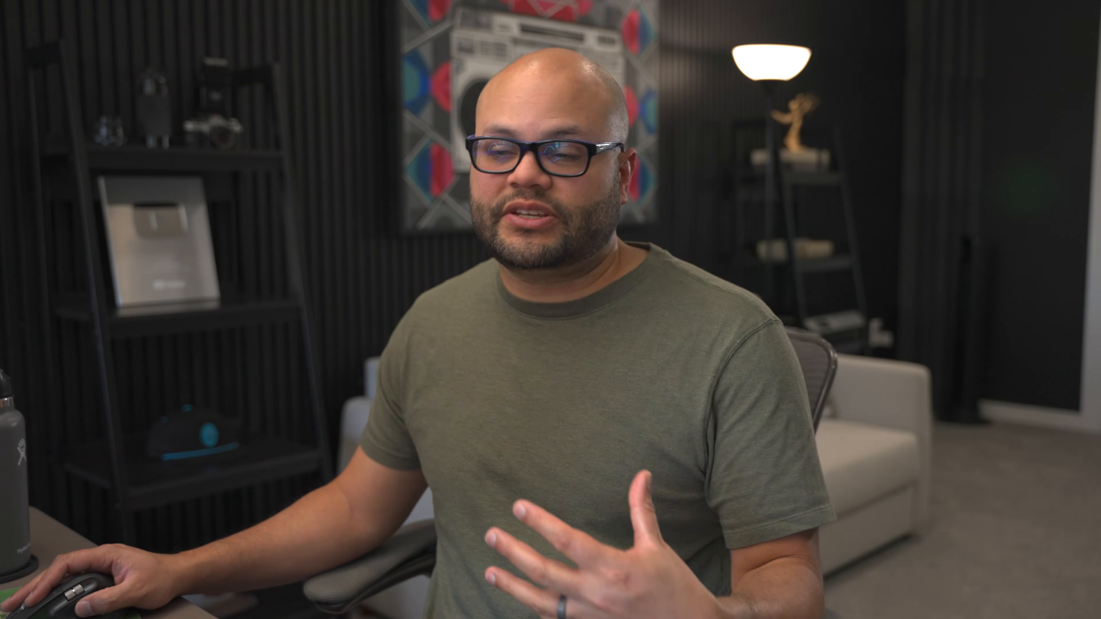